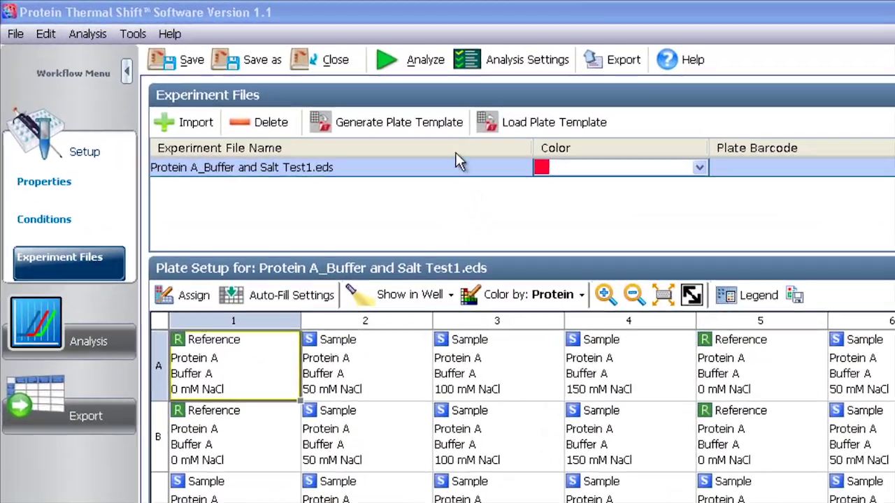
Analyze the Protein A_Buffer and Salt Test1.eds study to produce its melt curves.
{"action": "left_click", "coordinate": [417, 66]}
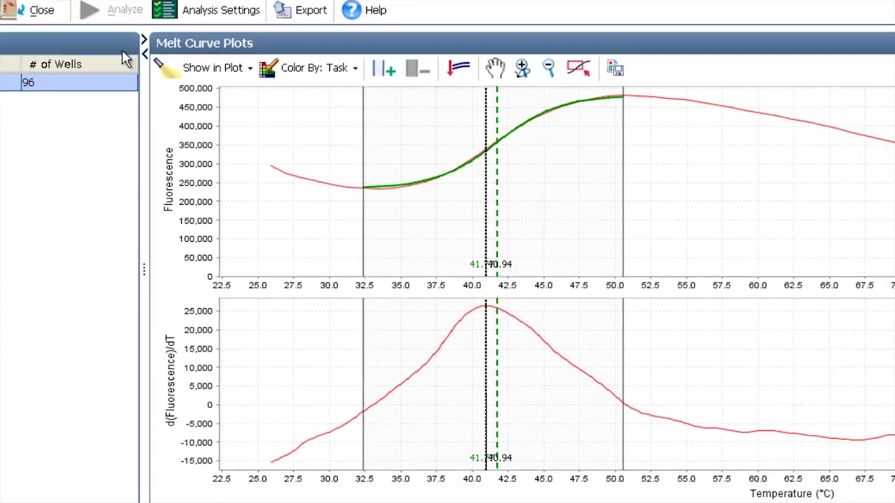
Hide Boltzmann Tm, Derivative Tm, Boltzmann Fit and Region of Analysis, then re-show only Derivative Tm.
{"action": "left_click", "coordinate": [244, 70]}
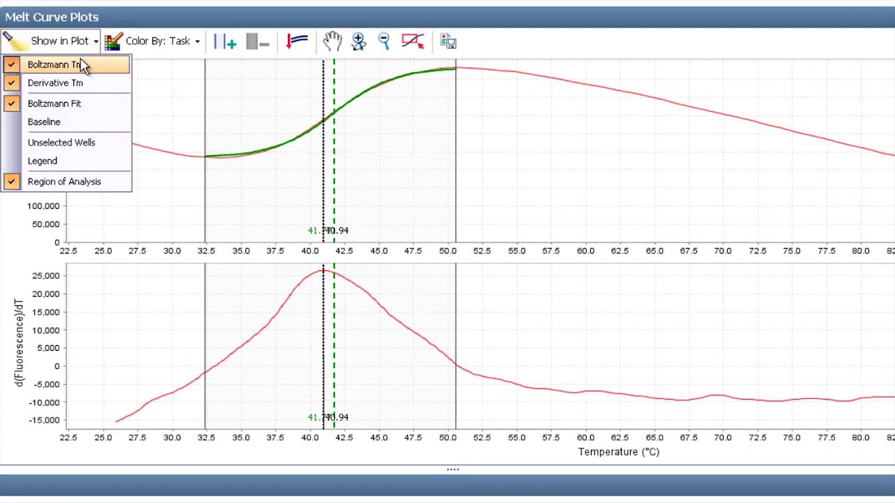
{"action": "left_click", "coordinate": [82, 64]}
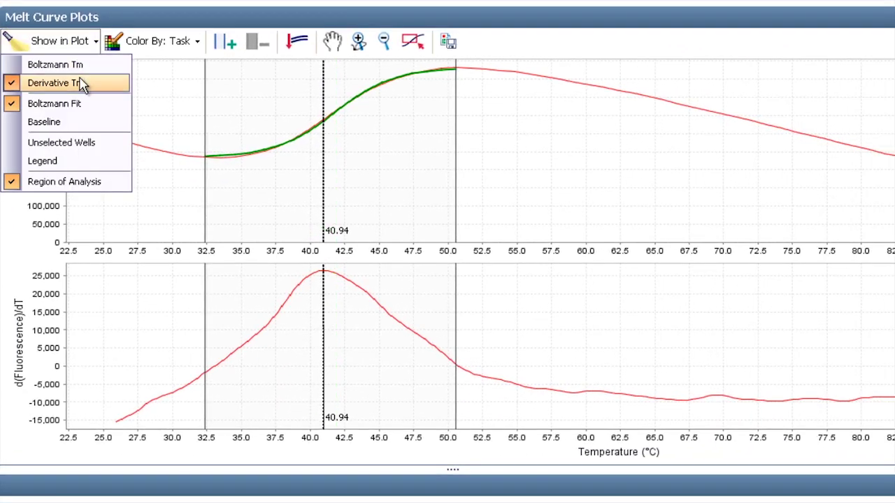
{"action": "left_click", "coordinate": [79, 82]}
{"action": "left_click", "coordinate": [79, 104]}
{"action": "left_click", "coordinate": [84, 182]}
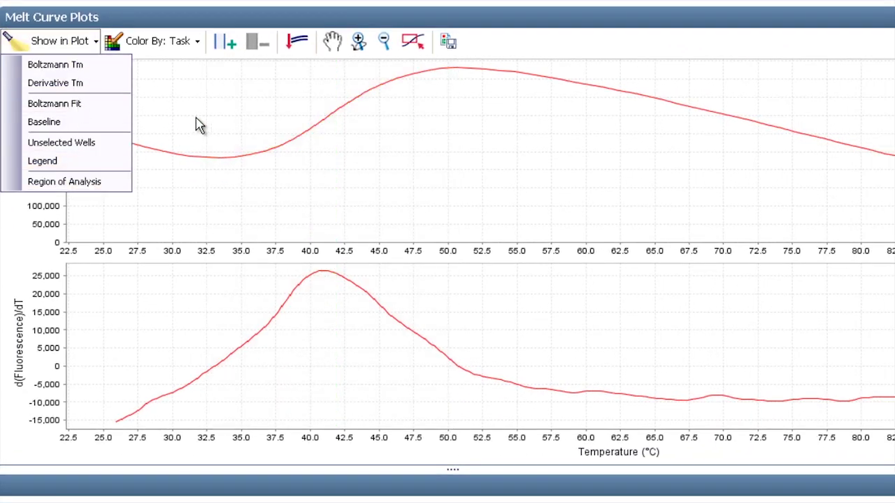
{"action": "left_click", "coordinate": [197, 123]}
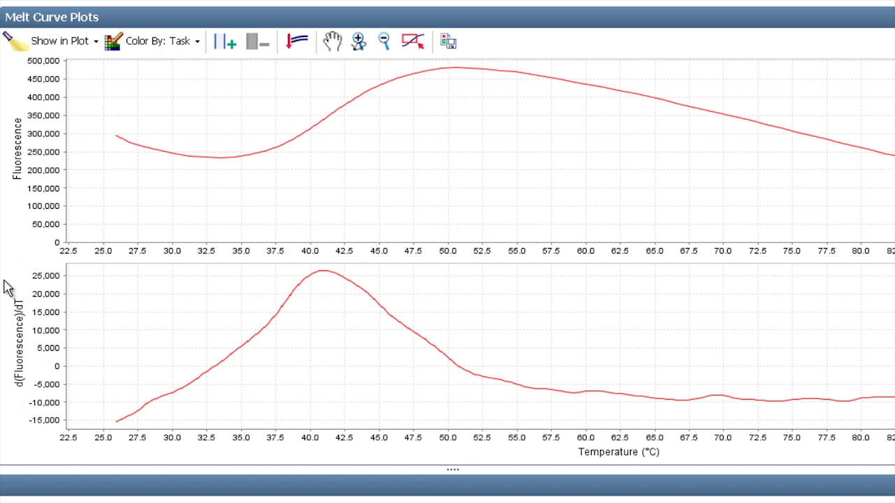
{"action": "left_click", "coordinate": [89, 47]}
{"action": "left_click", "coordinate": [89, 83]}
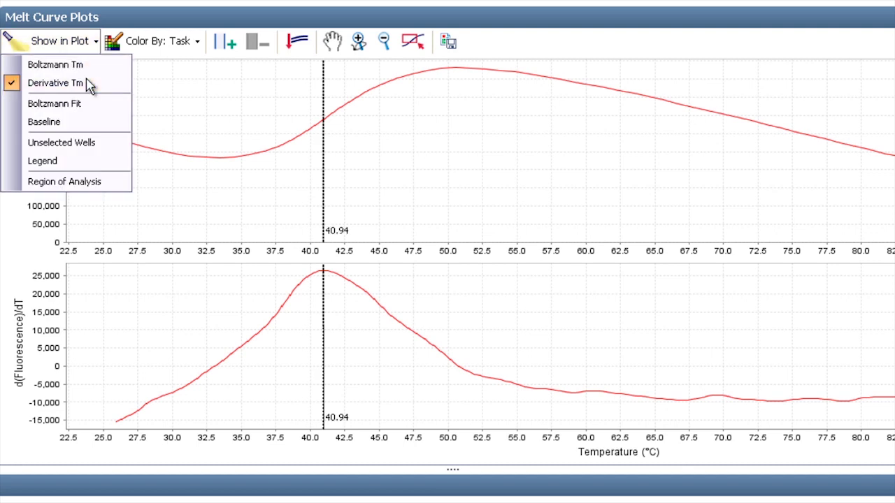
{"action": "left_click", "coordinate": [137, 111]}
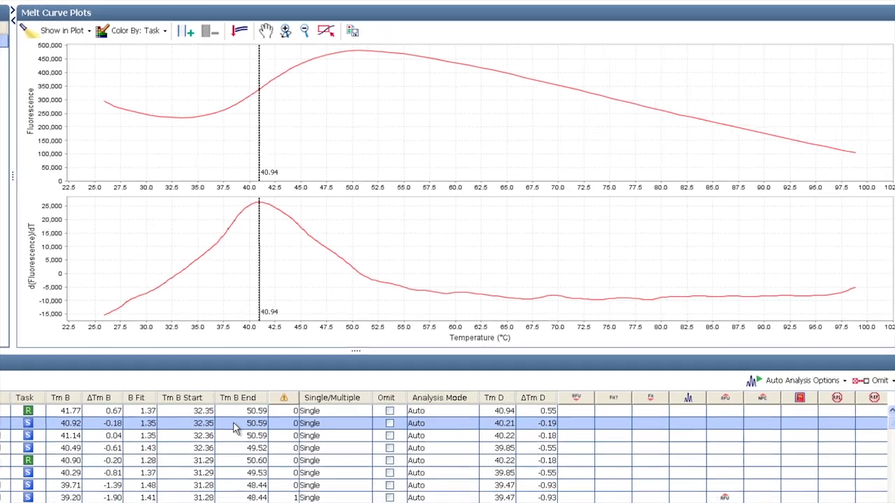
{"action": "left_click", "coordinate": [235, 428]}
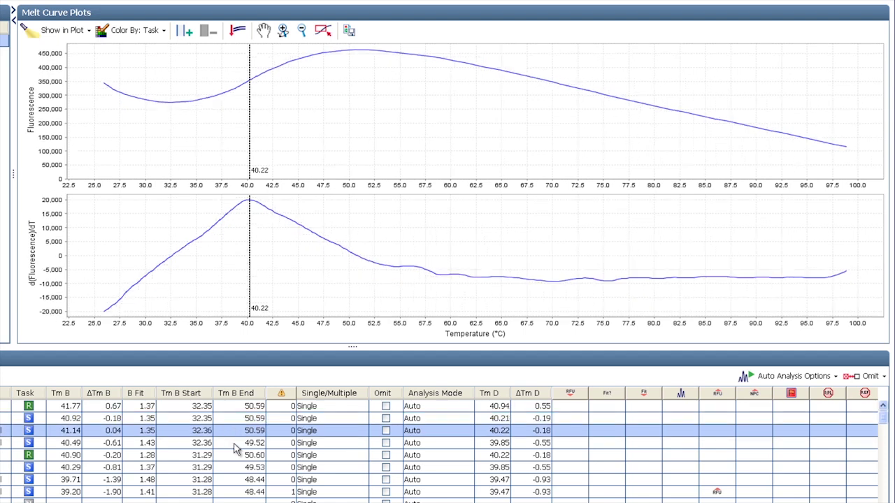
{"action": "left_click", "coordinate": [235, 443]}
{"action": "left_click", "coordinate": [234, 455]}
{"action": "left_click", "coordinate": [235, 467]}
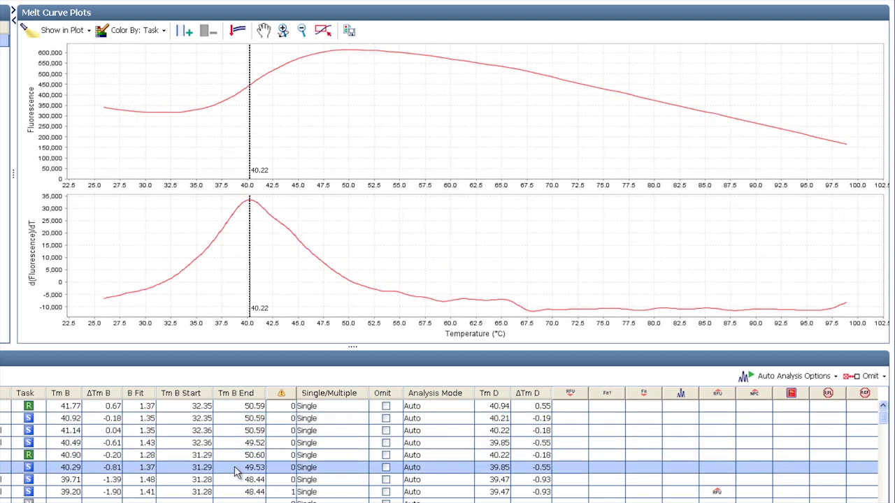
{"action": "left_click_drag", "start_coordinate": [227, 411], "coordinate": [224, 497]}
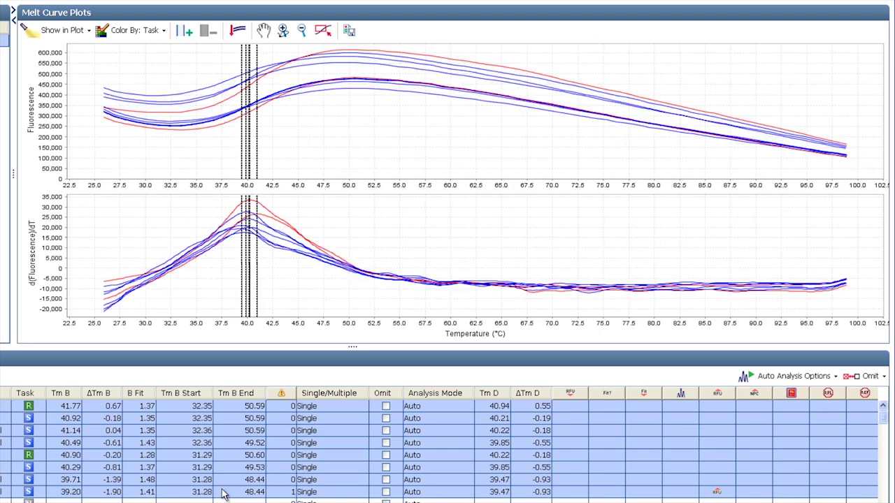
{"action": "left_click", "coordinate": [226, 409]}
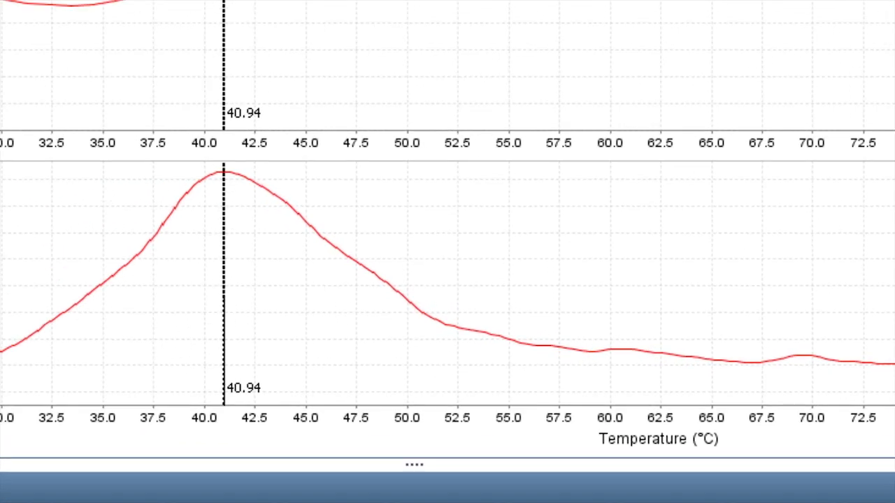
Show the Boltzmann Tm line and Region of Analysis, with Derivative Tm temporarily hidden.
{"action": "left_click", "coordinate": [177, 77]}
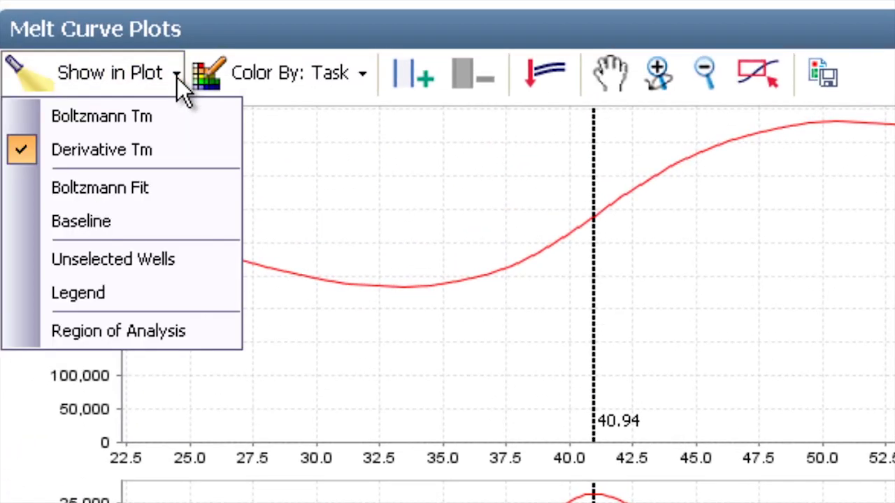
{"action": "left_click", "coordinate": [174, 118]}
{"action": "left_click", "coordinate": [129, 162]}
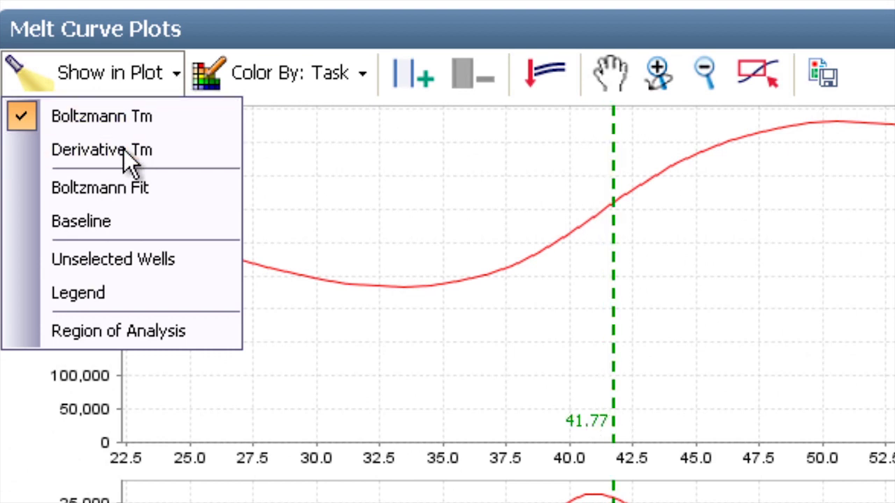
{"action": "left_click", "coordinate": [321, 256]}
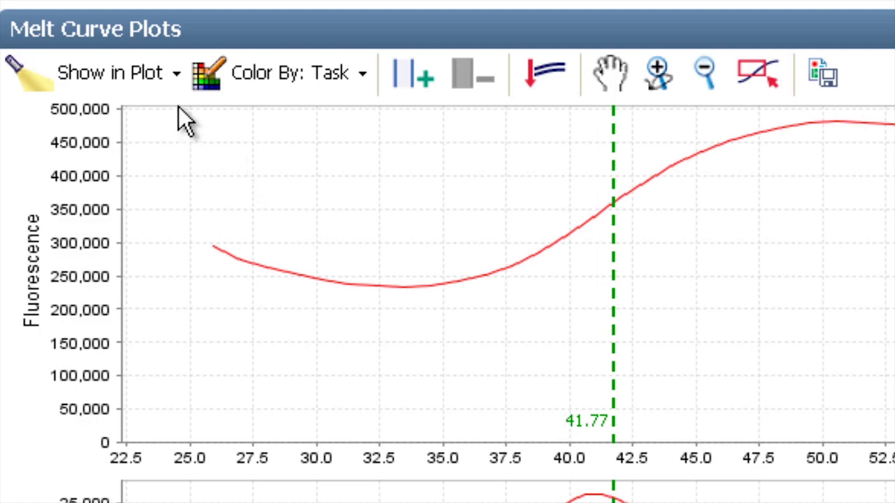
{"action": "left_click", "coordinate": [169, 81]}
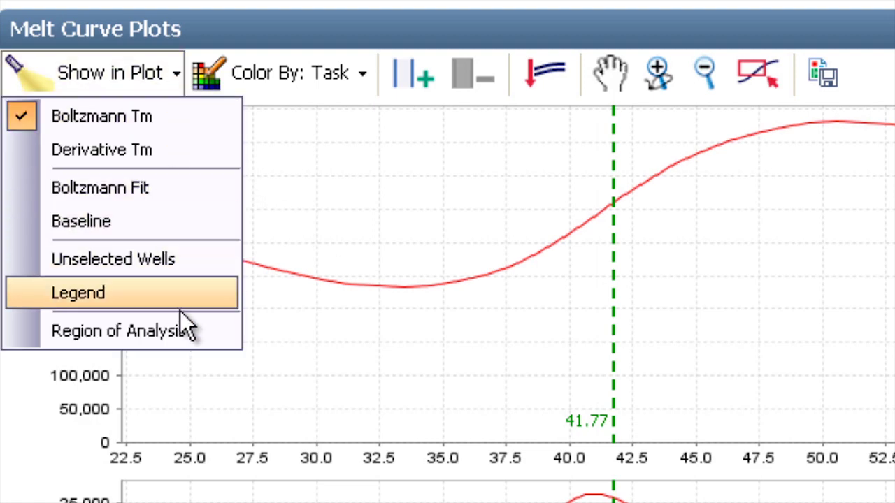
{"action": "left_click", "coordinate": [181, 333]}
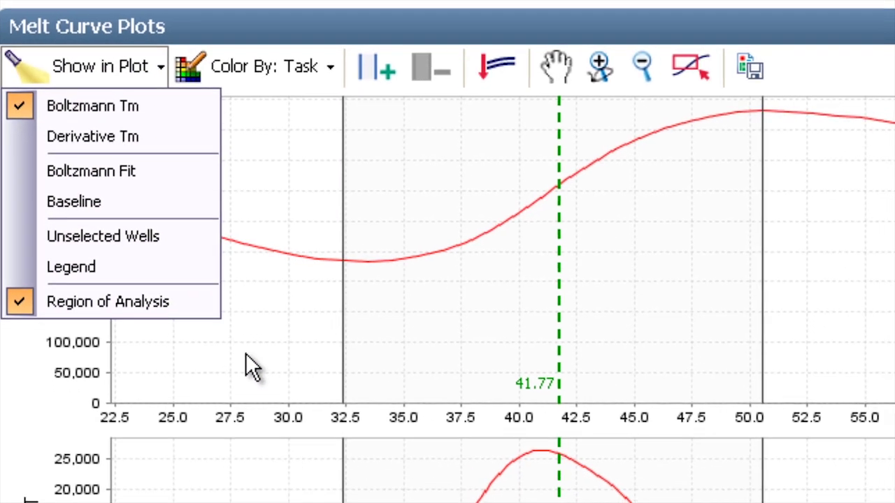
{"action": "left_click", "coordinate": [268, 400]}
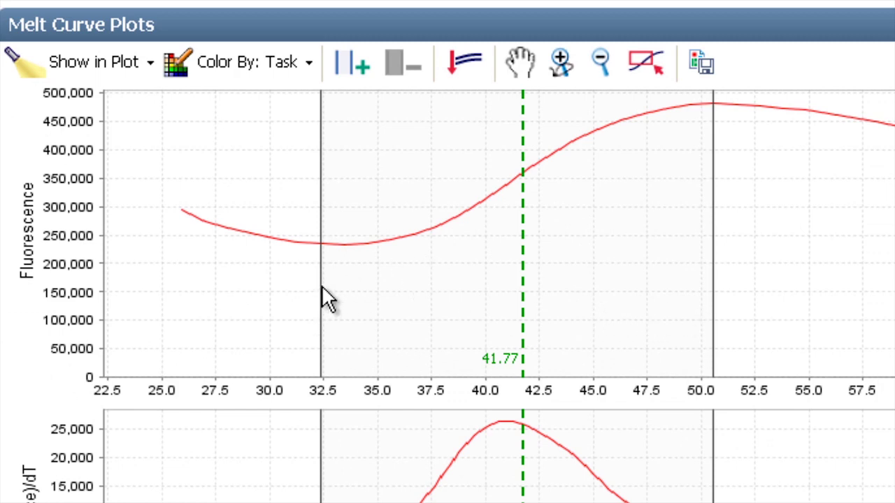
Add the Boltzmann Fit curve and the Derivative Tm line back onto the plots.
{"action": "left_click", "coordinate": [144, 67]}
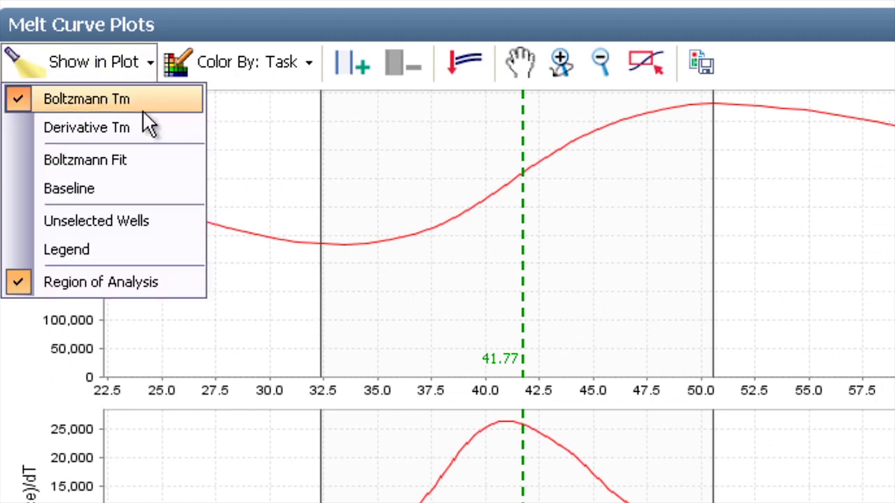
{"action": "left_click", "coordinate": [147, 162]}
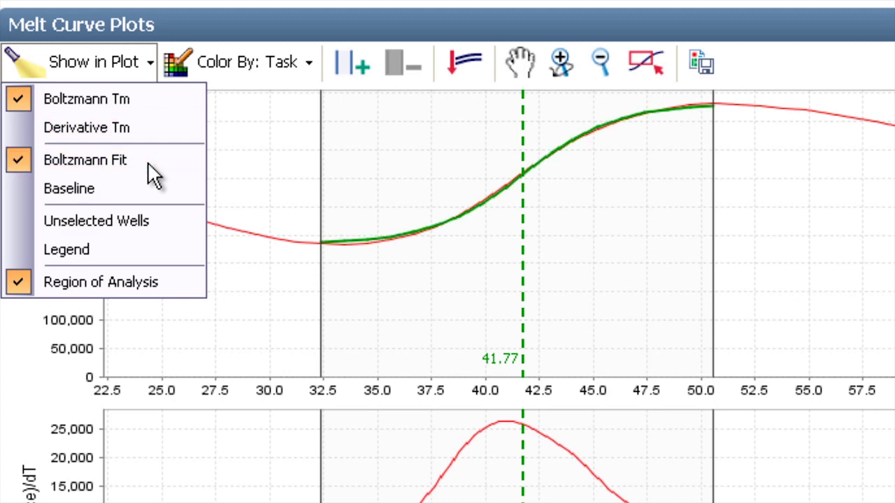
{"action": "left_click", "coordinate": [281, 191]}
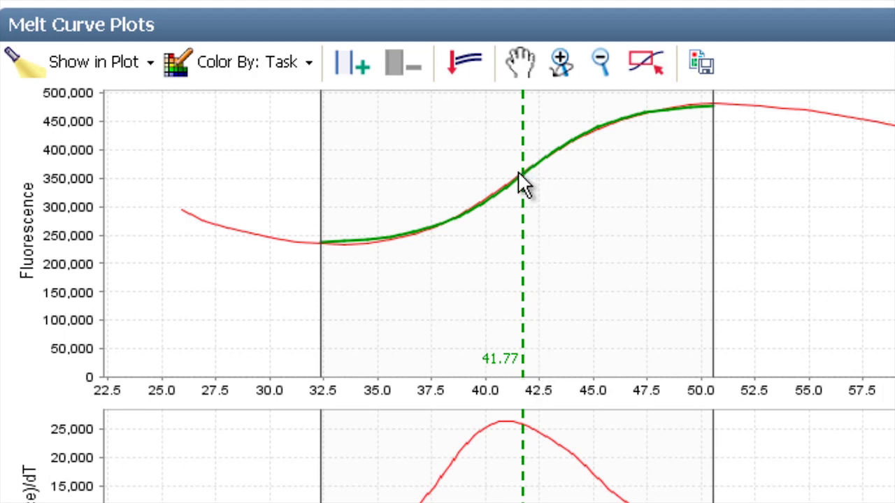
{"action": "left_click", "coordinate": [145, 69]}
{"action": "left_click", "coordinate": [135, 129]}
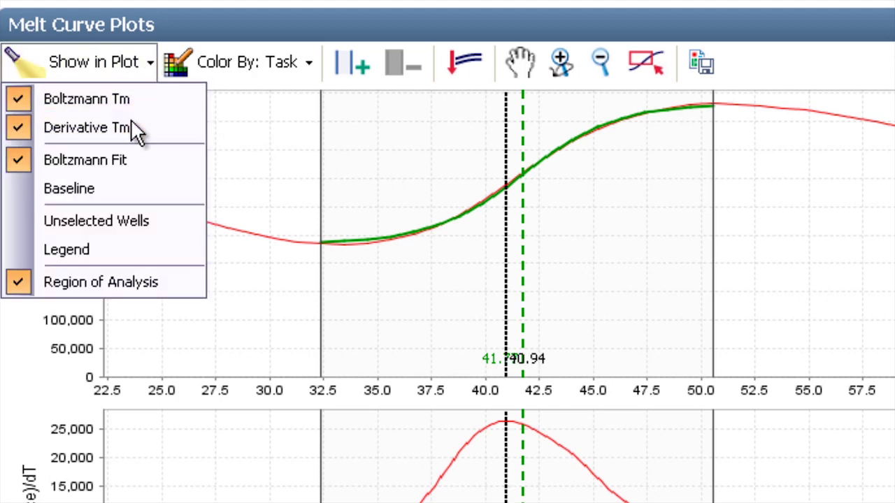
{"action": "left_click", "coordinate": [543, 354]}
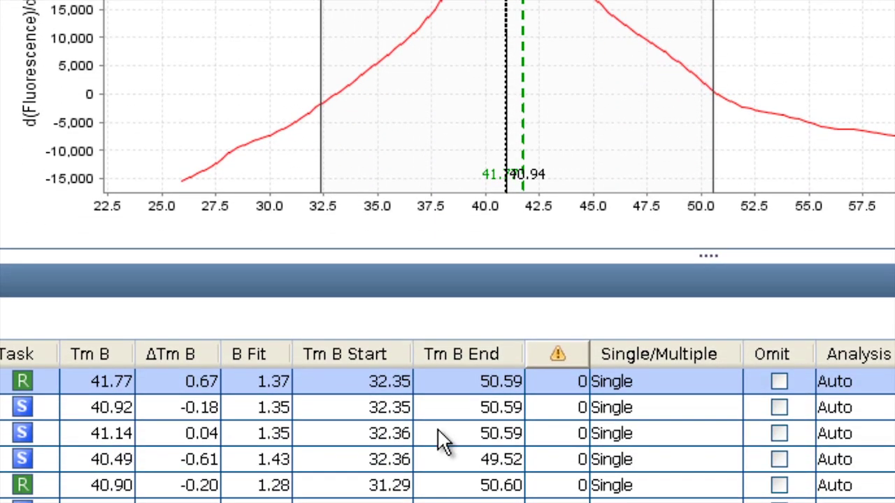
Flag a custom 33.2–49.5 °C analysis range on the 41.14 well and reanalyze.
{"action": "left_click", "coordinate": [437, 423]}
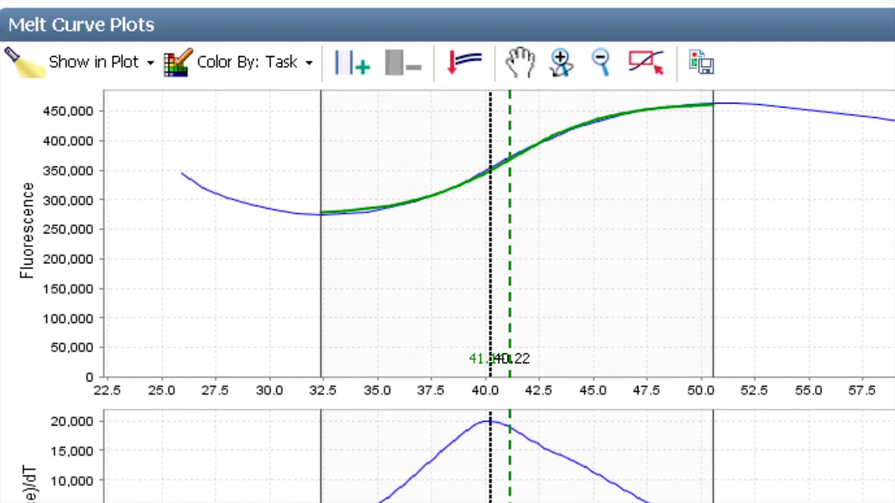
{"action": "left_click", "coordinate": [365, 76]}
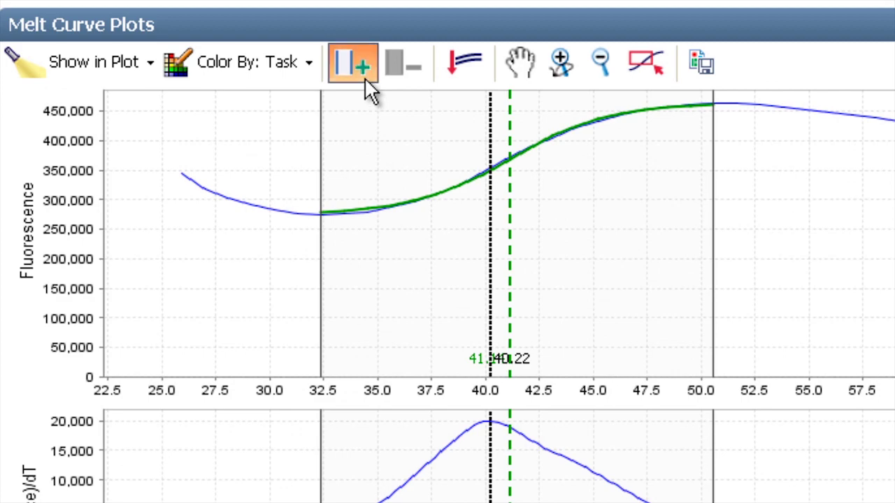
{"action": "left_click", "coordinate": [338, 148]}
{"action": "mouse_move", "coordinate": [258, 105]}
{"action": "left_mouse_down"}
{"action": "mouse_move", "coordinate": [490, 108]}
{"action": "mouse_move", "coordinate": [486, 131]}
{"action": "mouse_move", "coordinate": [492, 125]}
{"action": "left_mouse_up"}
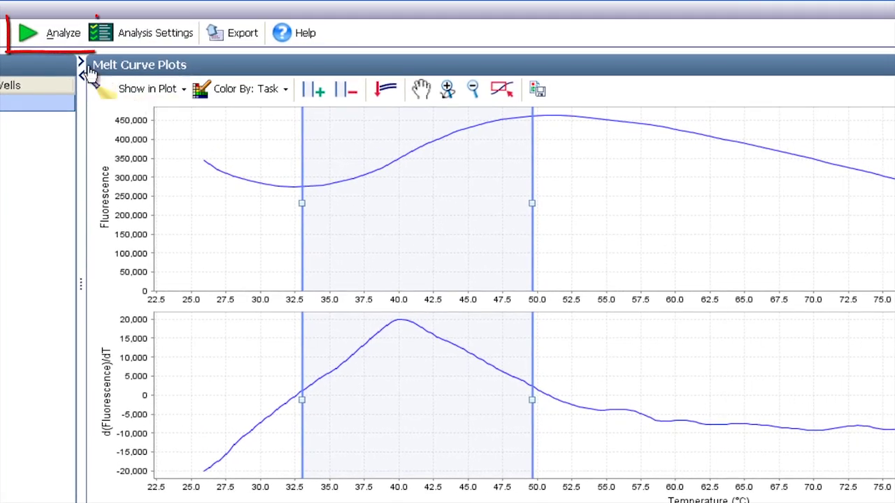
{"action": "left_click", "coordinate": [70, 35]}
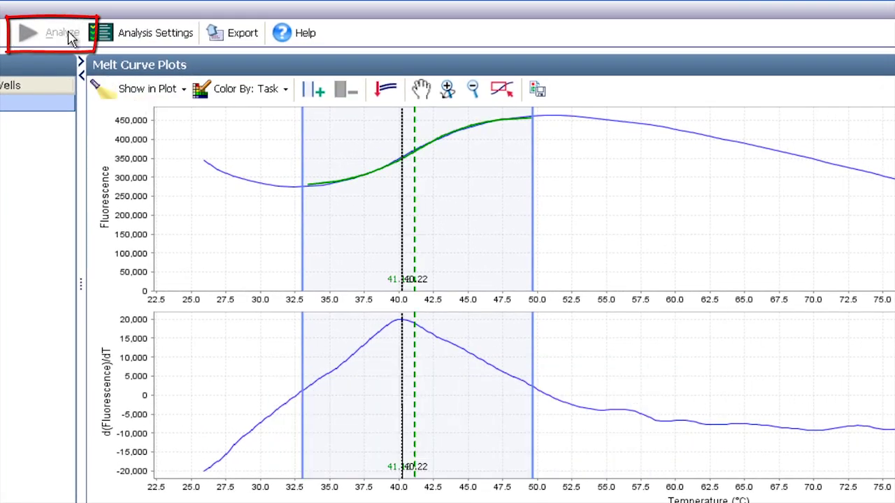
Remove the flag pair and reanalyze with the default analysis region.
{"action": "left_click", "coordinate": [300, 130]}
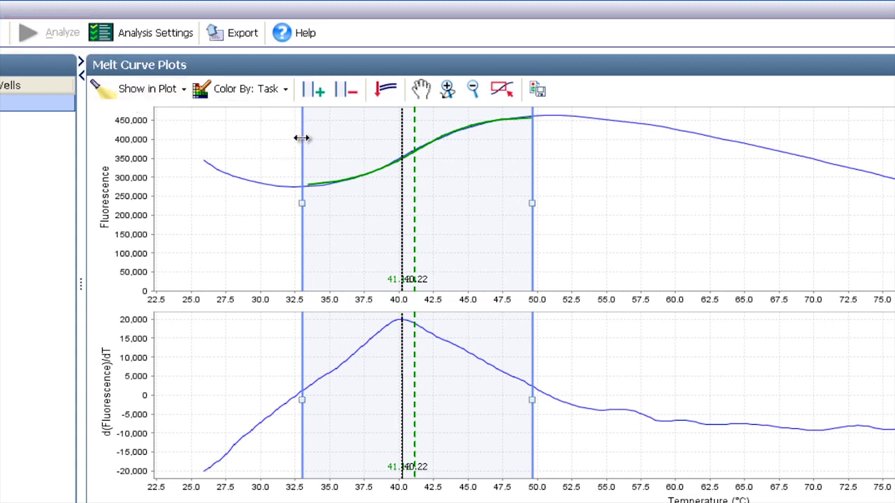
{"action": "left_click", "coordinate": [353, 98]}
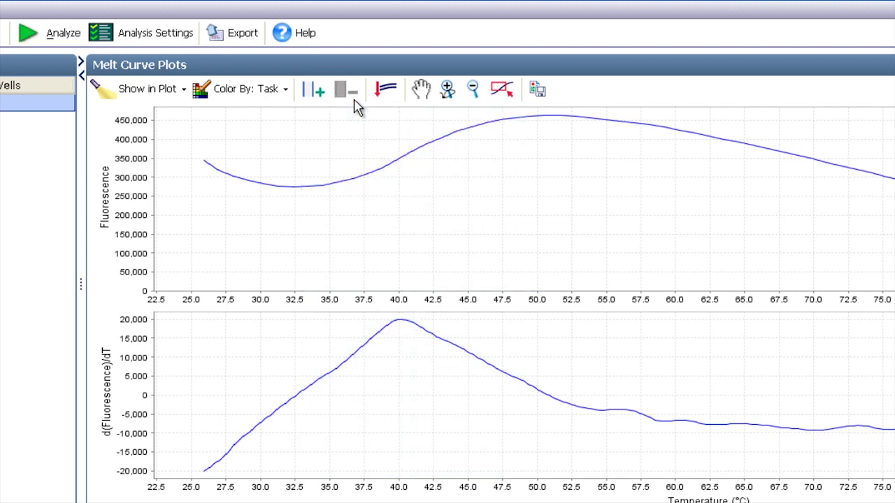
{"action": "left_click", "coordinate": [63, 33]}
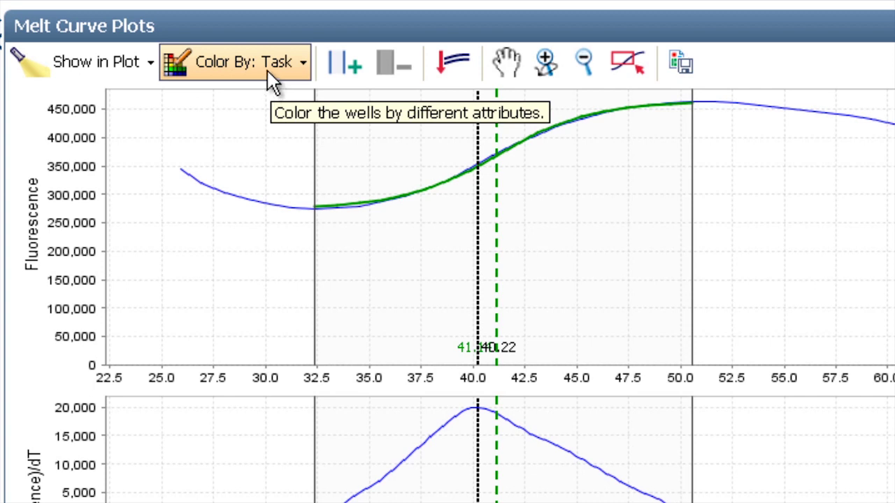
Select all wells and hide Boltzmann Tm, Derivative Tm, Boltzmann Fit and Region of Analysis.
{"action": "left_click", "coordinate": [301, 62]}
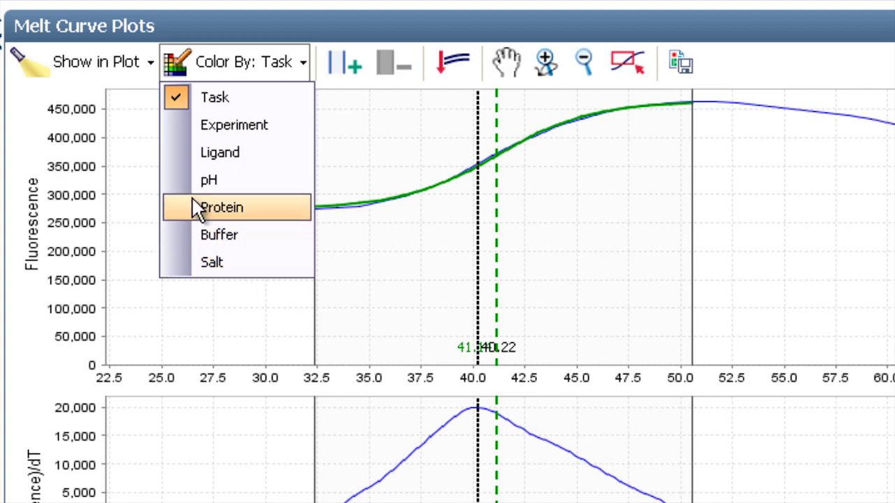
{"action": "left_click", "coordinate": [147, 189]}
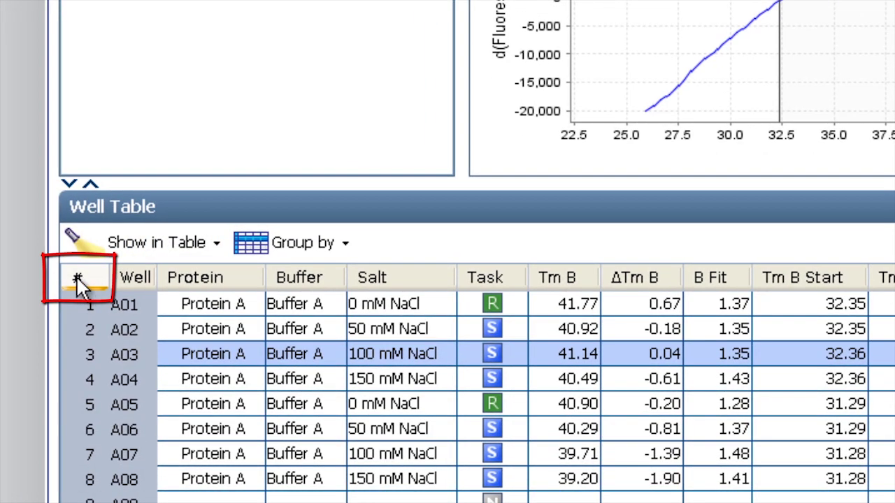
{"action": "left_click", "coordinate": [76, 275]}
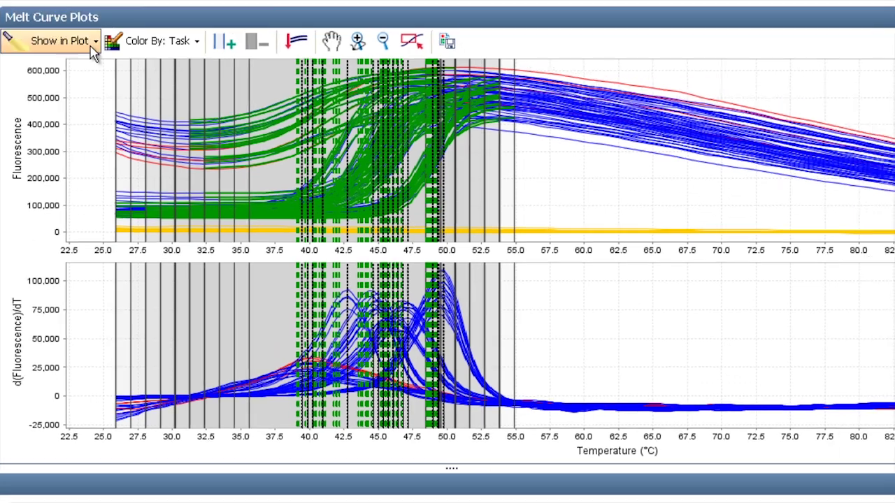
{"action": "left_click", "coordinate": [35, 41]}
{"action": "left_click", "coordinate": [82, 66]}
{"action": "left_click", "coordinate": [82, 83]}
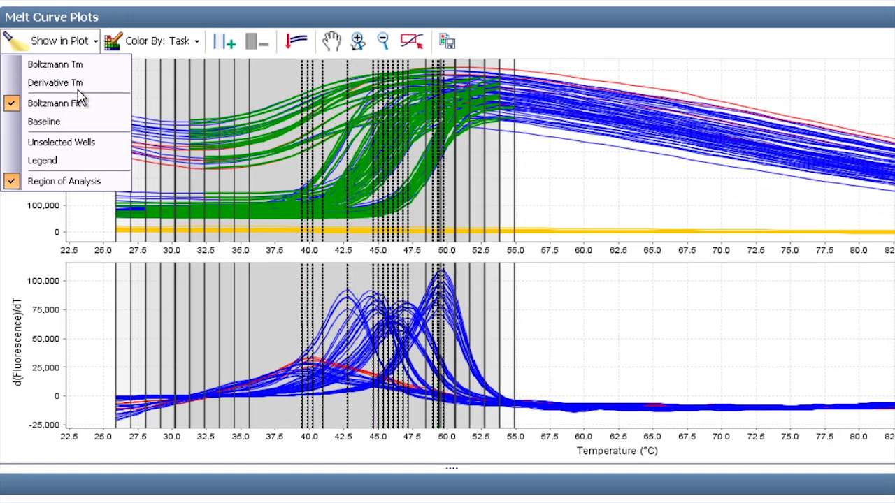
{"action": "left_click", "coordinate": [84, 103]}
{"action": "left_click", "coordinate": [81, 181]}
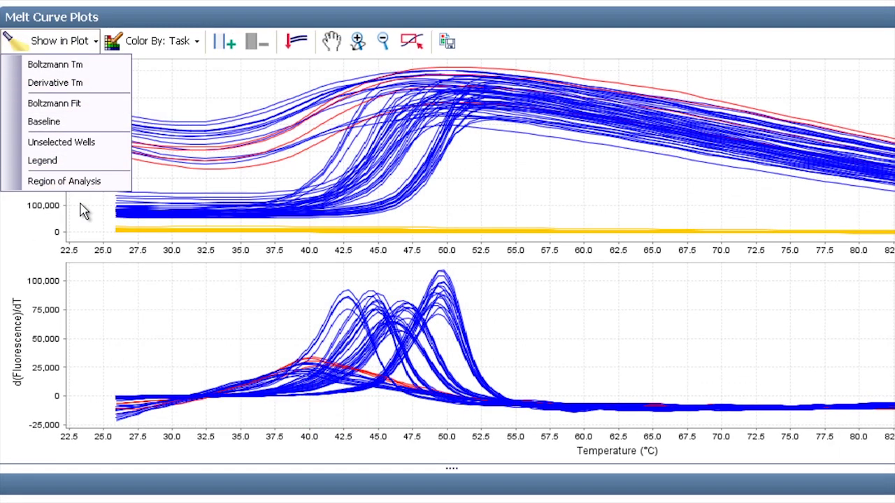
{"action": "left_click", "coordinate": [82, 212]}
Colour the melt curves by Salt, then switch the colouring to Buffer.
{"action": "left_click", "coordinate": [183, 41]}
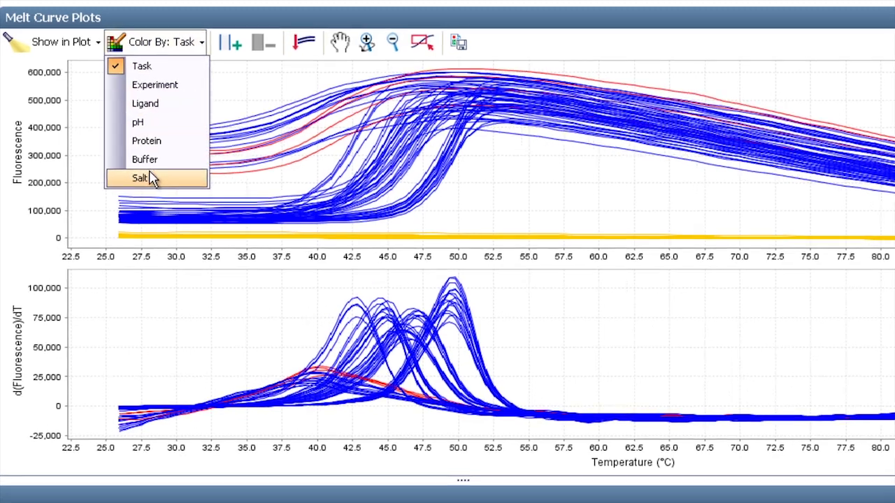
{"action": "left_click", "coordinate": [153, 179]}
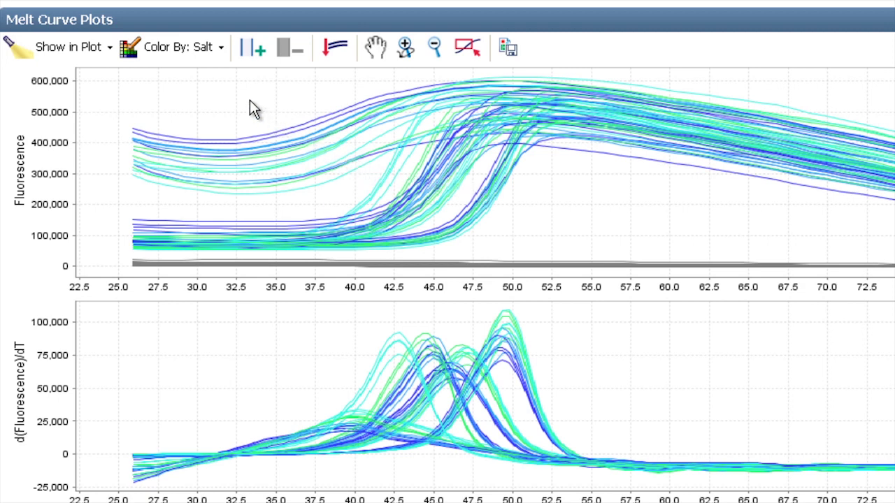
{"action": "left_click", "coordinate": [213, 56]}
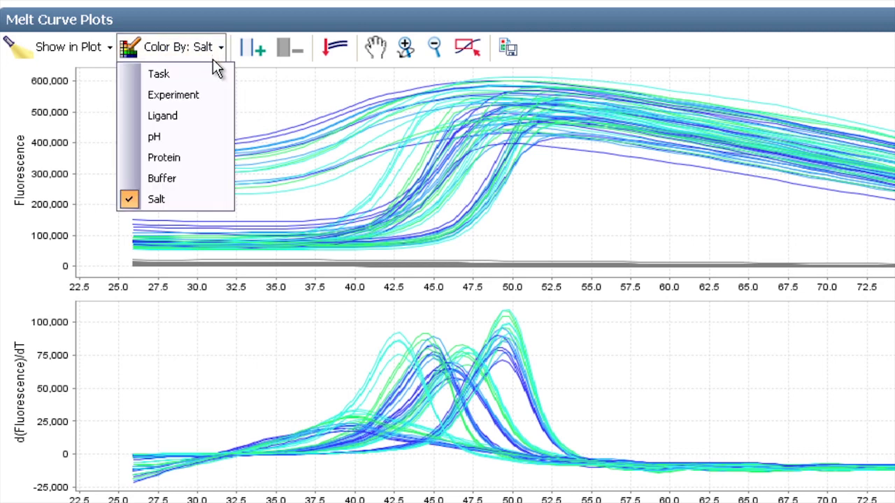
{"action": "left_click", "coordinate": [195, 178]}
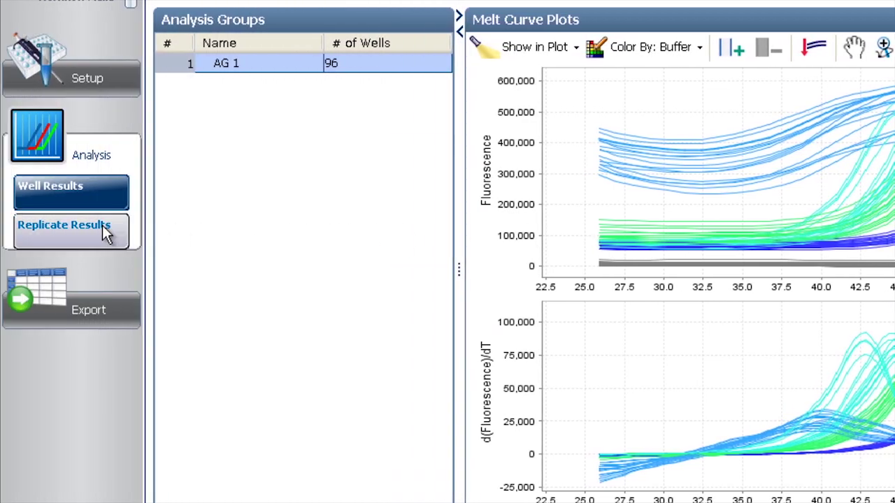
Switch to Replicate Results, leave Condition Hierarchy unchanged, and zoom onto Tm points around 38–42 °C.
{"action": "left_click", "coordinate": [102, 225]}
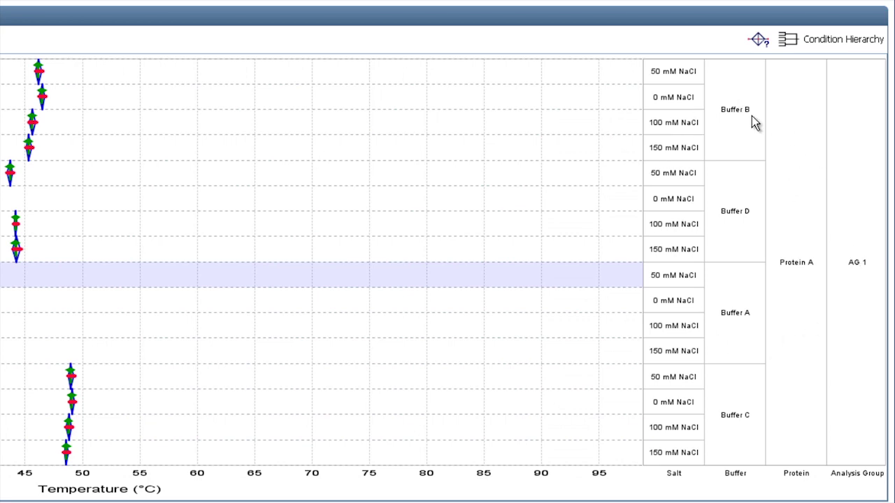
{"action": "left_click", "coordinate": [824, 40]}
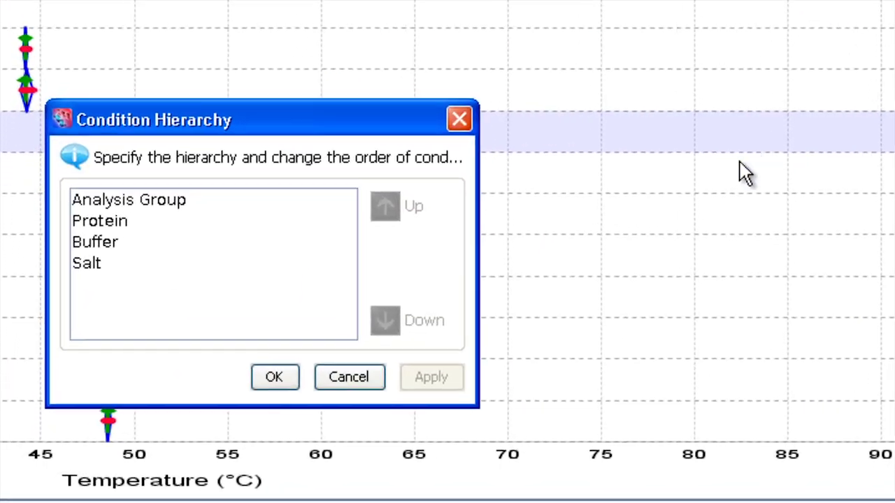
{"action": "left_click", "coordinate": [103, 241]}
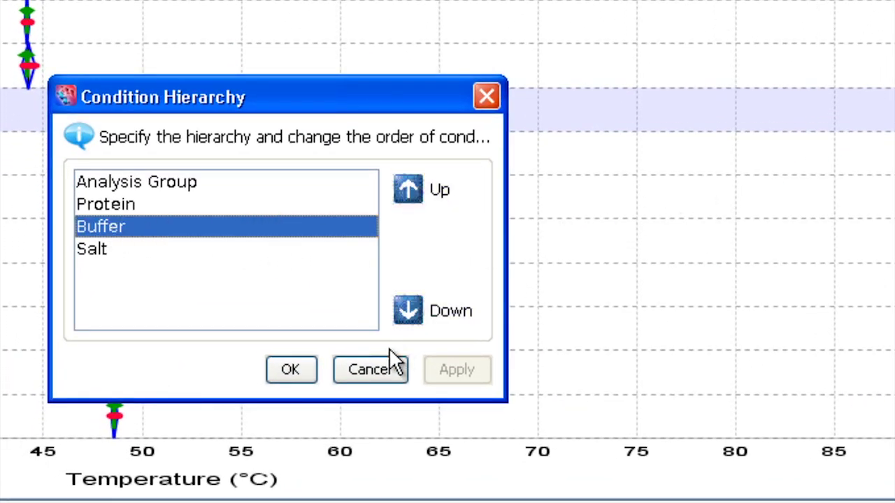
{"action": "left_click", "coordinate": [370, 367]}
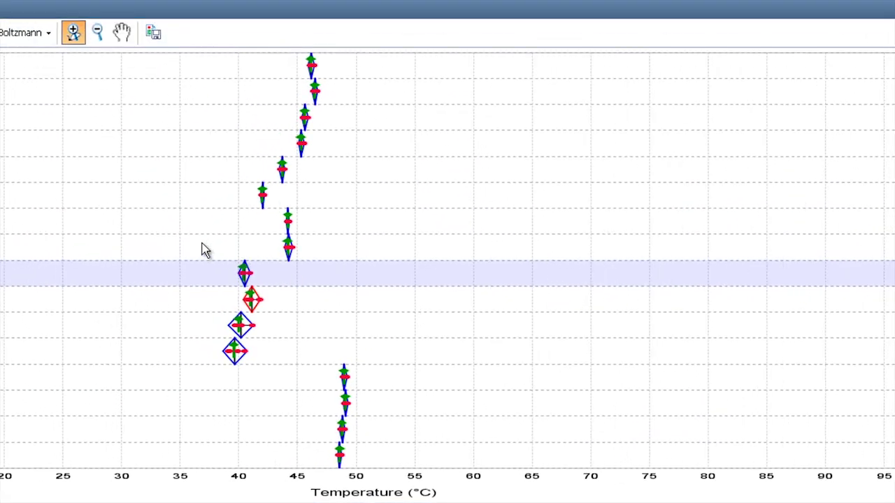
{"action": "left_click_drag", "start_coordinate": [194, 241], "coordinate": [263, 277]}
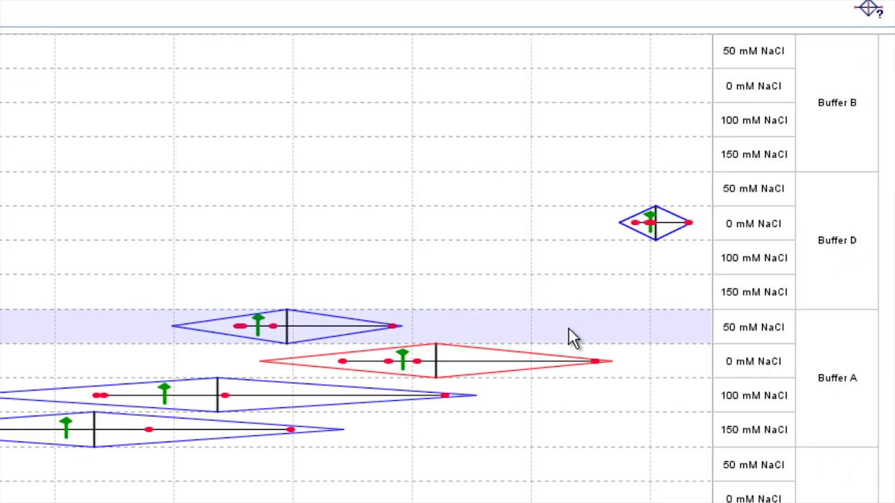
{"action": "left_click", "coordinate": [782, 75]}
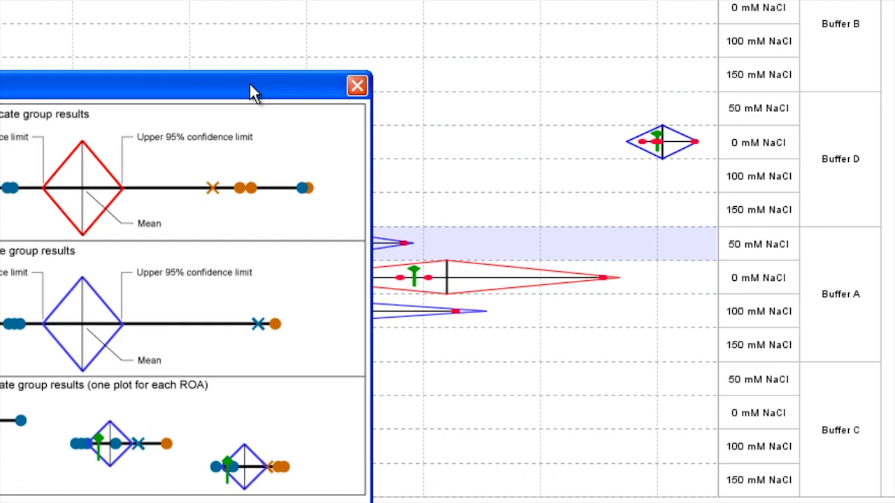
{"action": "left_click_drag", "start_coordinate": [166, 224], "coordinate": [626, 453]}
{"action": "left_click_drag", "start_coordinate": [831, 178], "coordinate": [894, 173]}
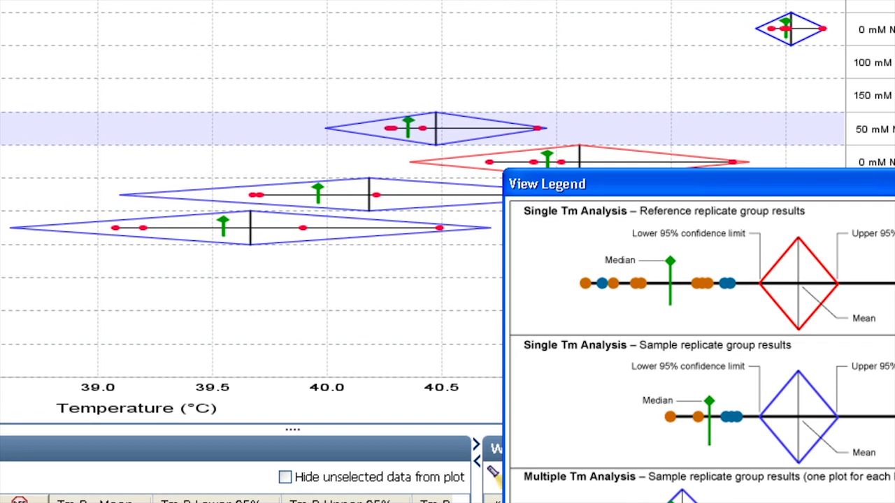
{"action": "key", "text": "Escape"}
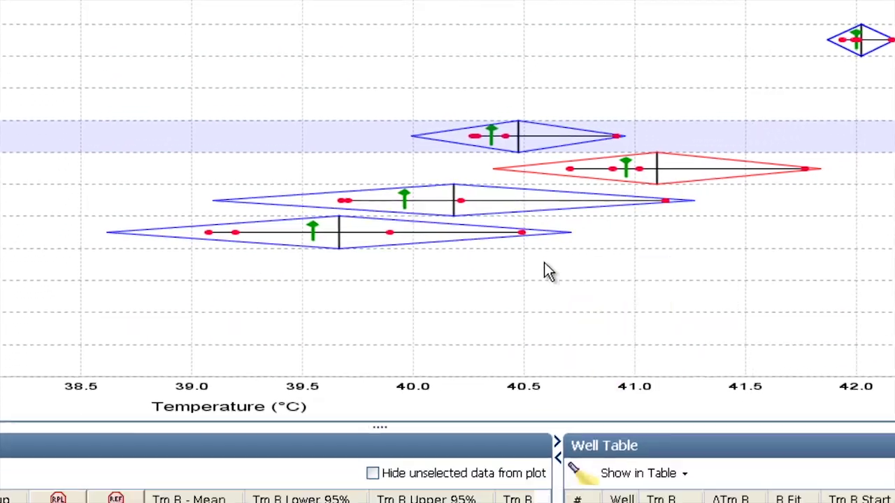
Move down to the replicate group containing A03 and tick A03's Omit checkbox.
{"action": "left_click", "coordinate": [184, 489]}
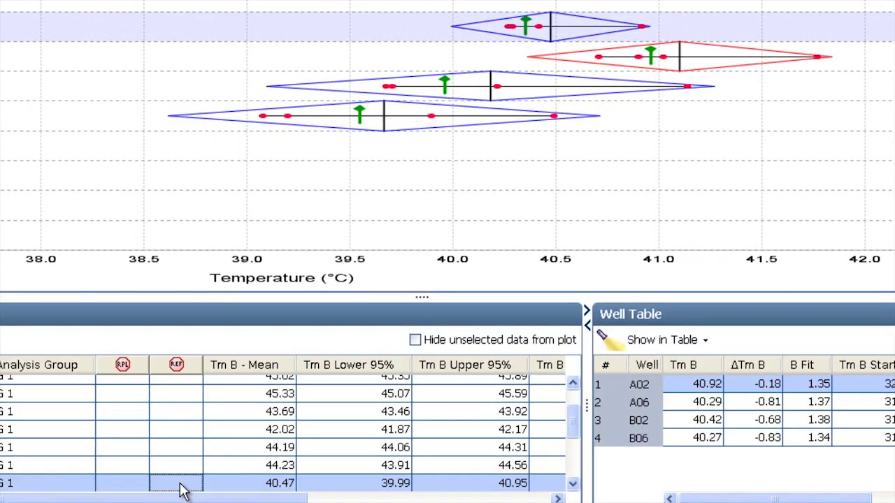
{"action": "key", "text": "Down"}
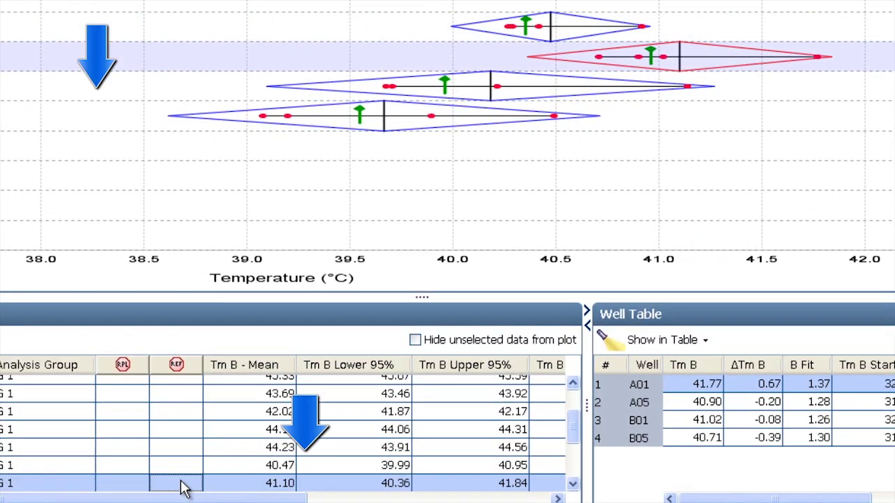
{"action": "key", "text": "Down"}
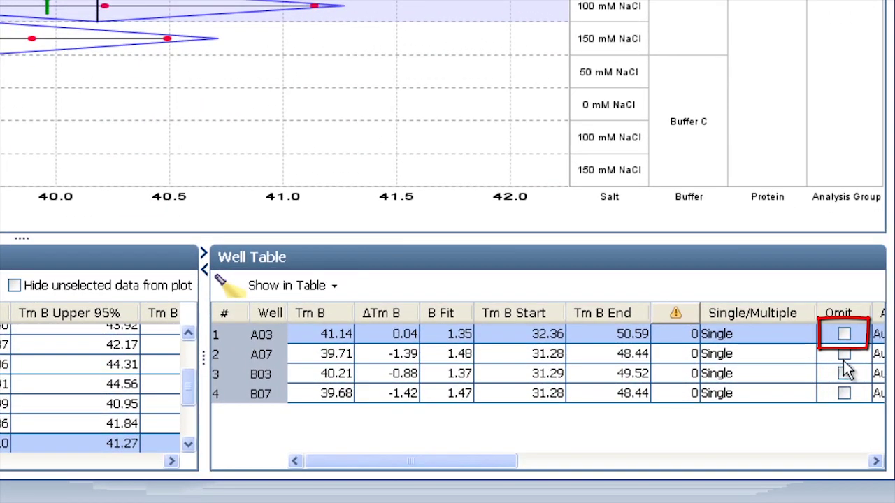
{"action": "left_click", "coordinate": [845, 335]}
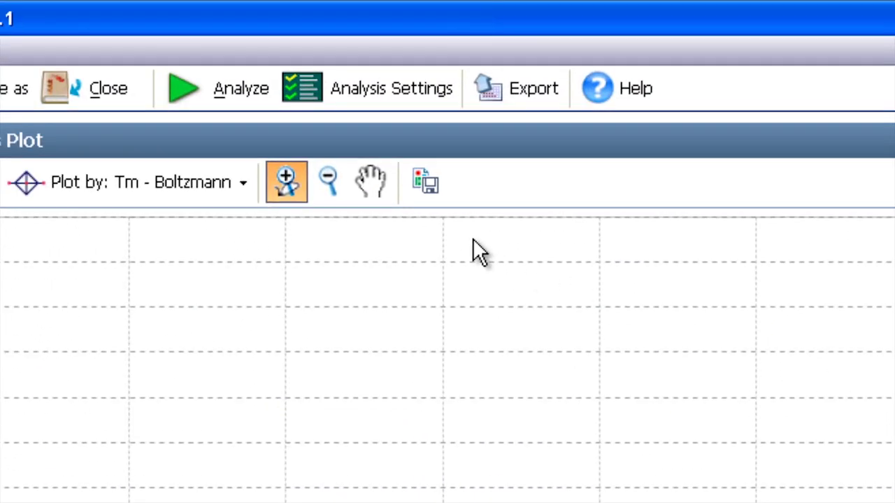
Reanalyze without A03, zoom into 38–41.5 °C, then fit the whole Tm plot back into view.
{"action": "left_click", "coordinate": [254, 97]}
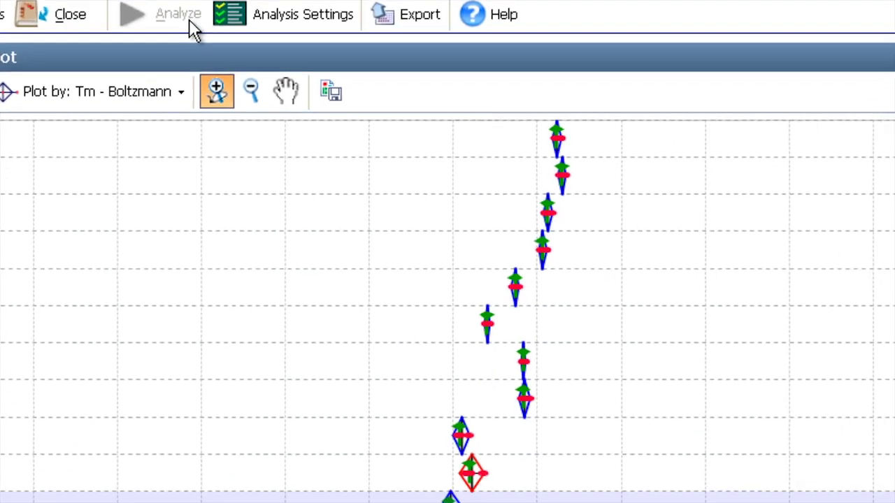
{"action": "left_click_drag", "start_coordinate": [282, 224], "coordinate": [347, 293]}
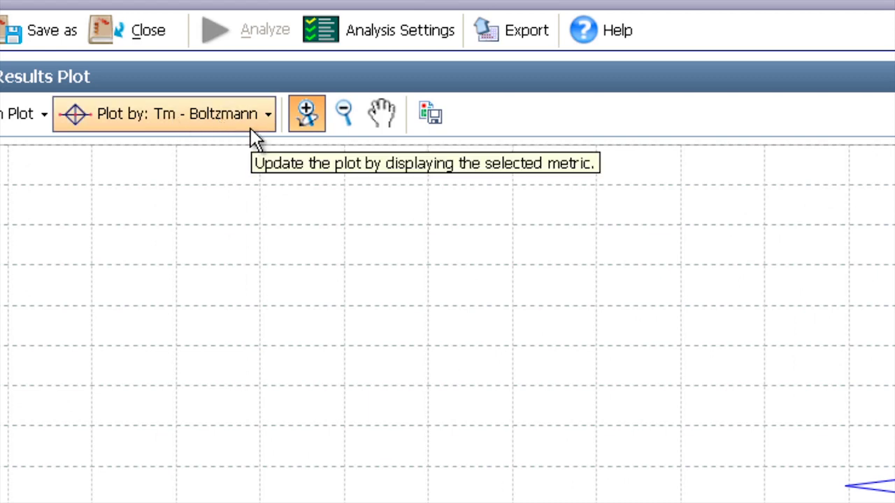
{"action": "left_click", "coordinate": [346, 121]}
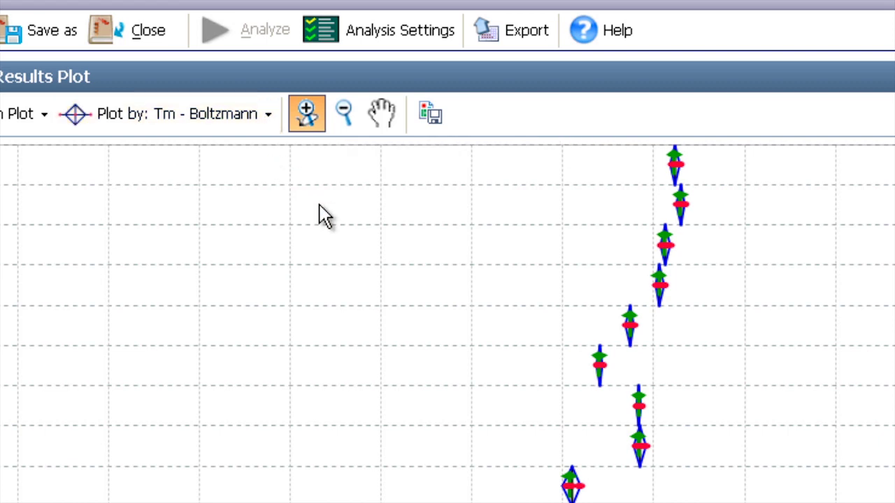
{"action": "left_click", "coordinate": [435, 38]}
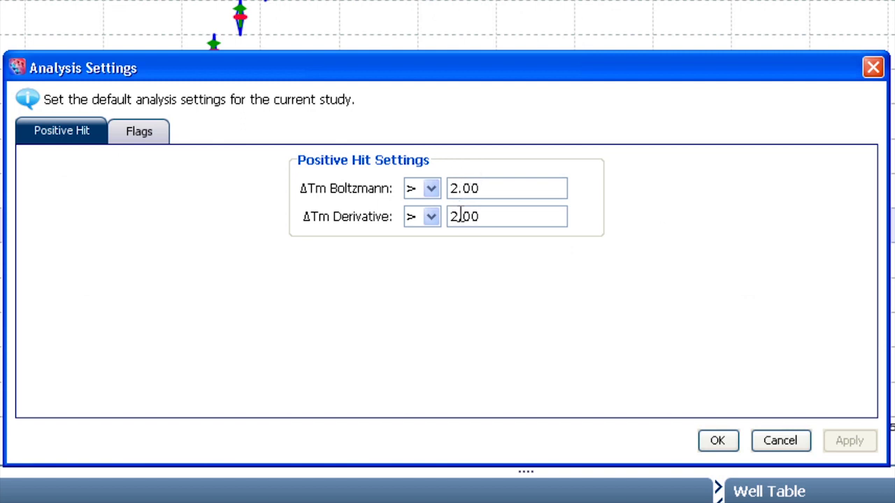
Set both ΔTm Boltzmann and ΔTm Derivative positive-hit cutoffs to > 3 and apply them.
{"action": "left_click", "coordinate": [431, 189]}
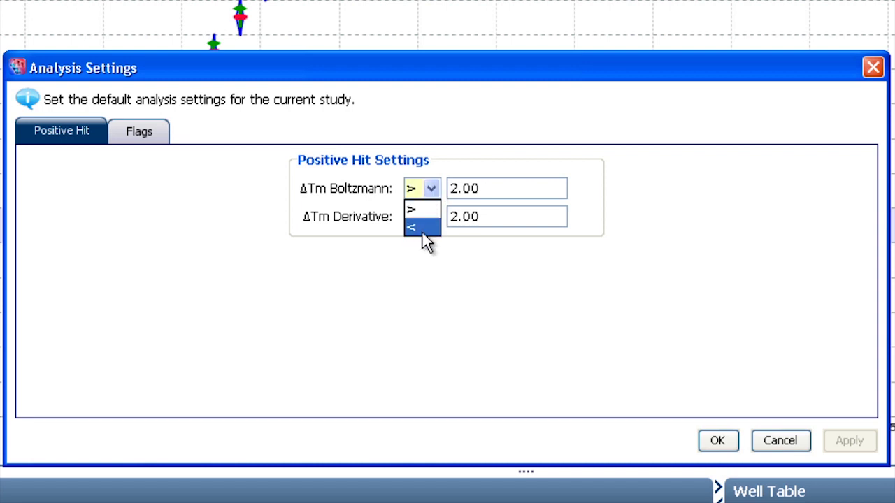
{"action": "left_click", "coordinate": [423, 211]}
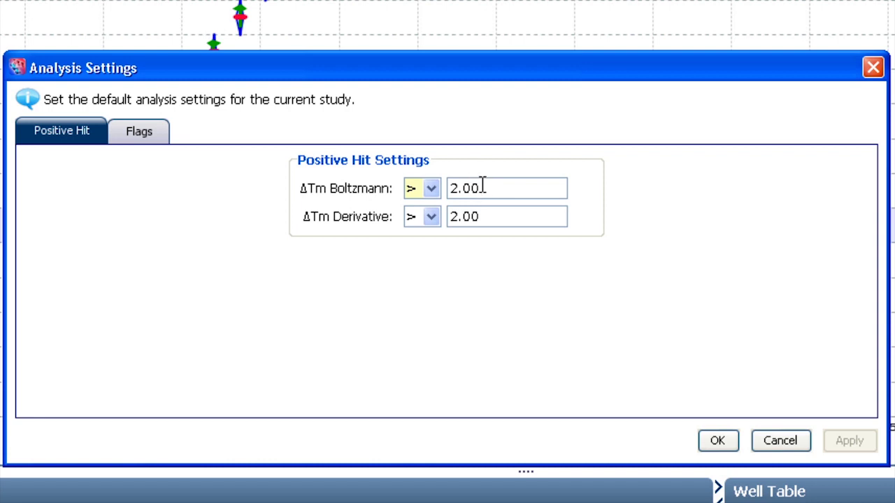
{"action": "left_click", "coordinate": [482, 187]}
{"action": "type", "text": "3"}
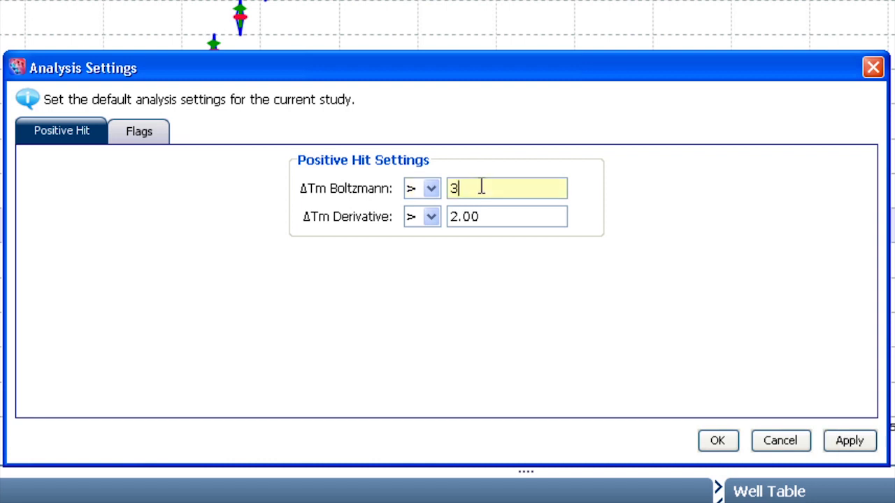
{"action": "left_click", "coordinate": [482, 216]}
{"action": "type", "text": "3"}
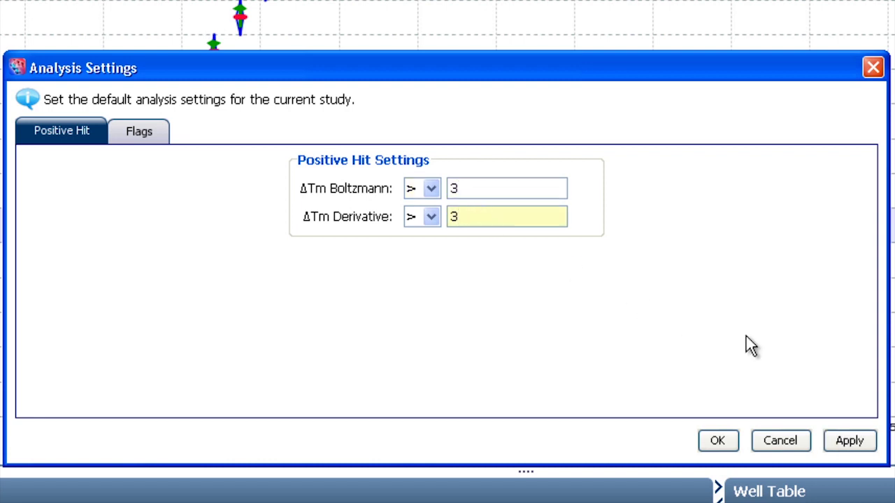
{"action": "left_click", "coordinate": [849, 441]}
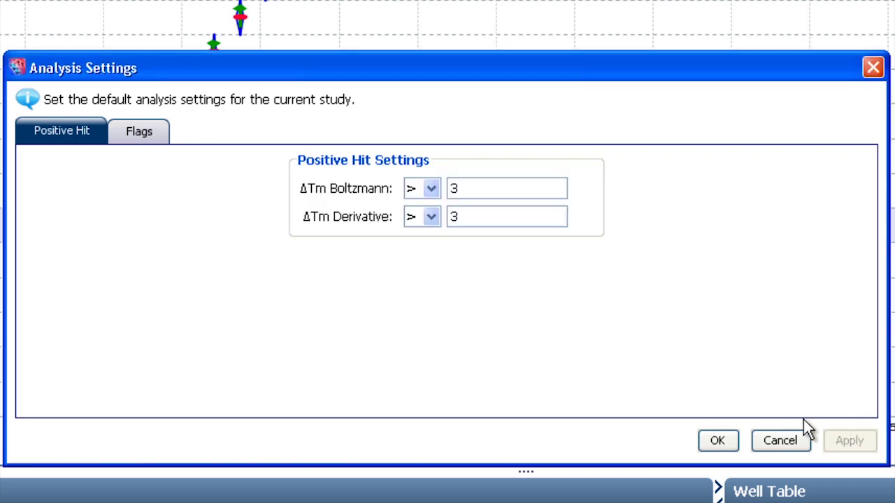
{"action": "left_click", "coordinate": [716, 440]}
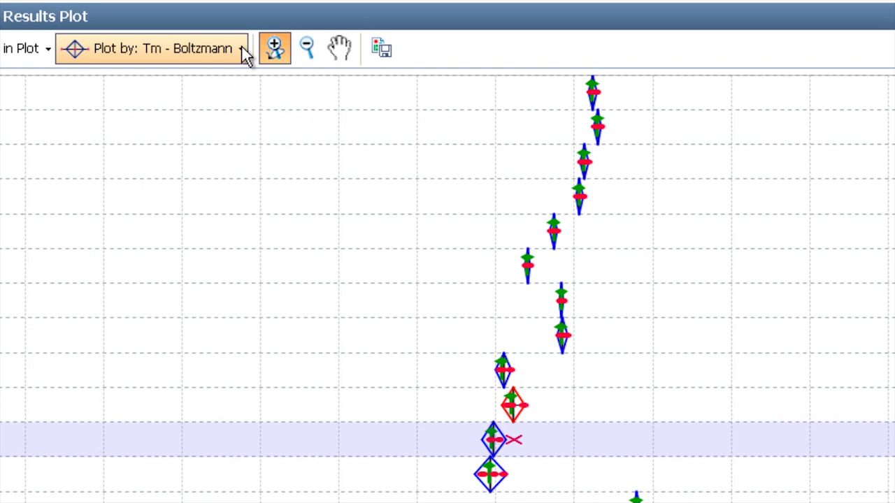
{"action": "left_click", "coordinate": [242, 49]}
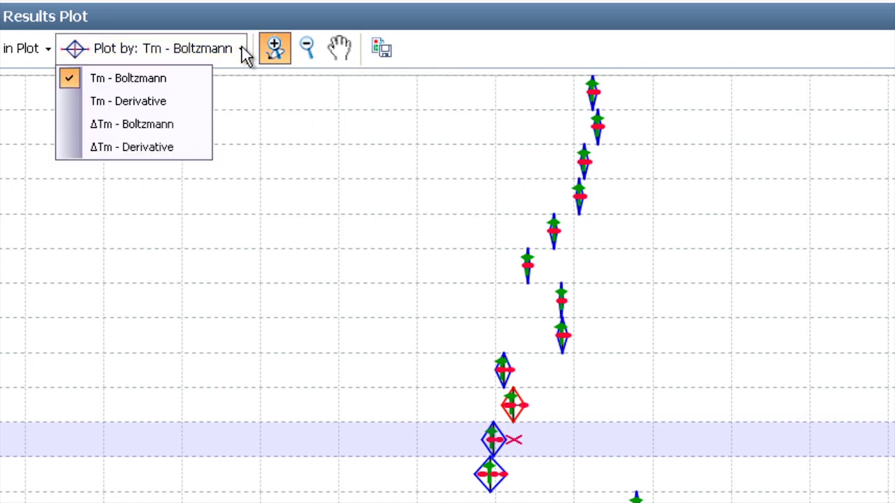
Plot replicate results by ΔTm - Boltzmann and scroll through the Hits B flags.
{"action": "left_click", "coordinate": [184, 124]}
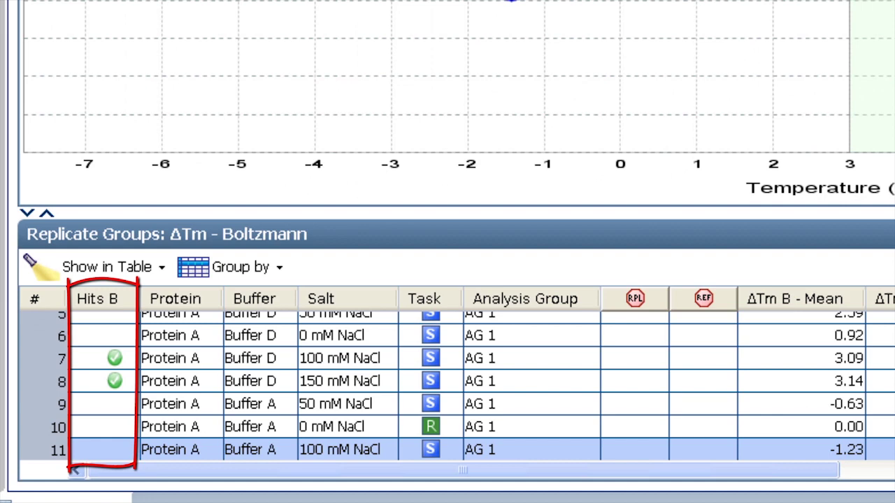
{"action": "scroll", "coordinate": [447, 385], "scroll_direction": "up", "scroll_amount": 2}
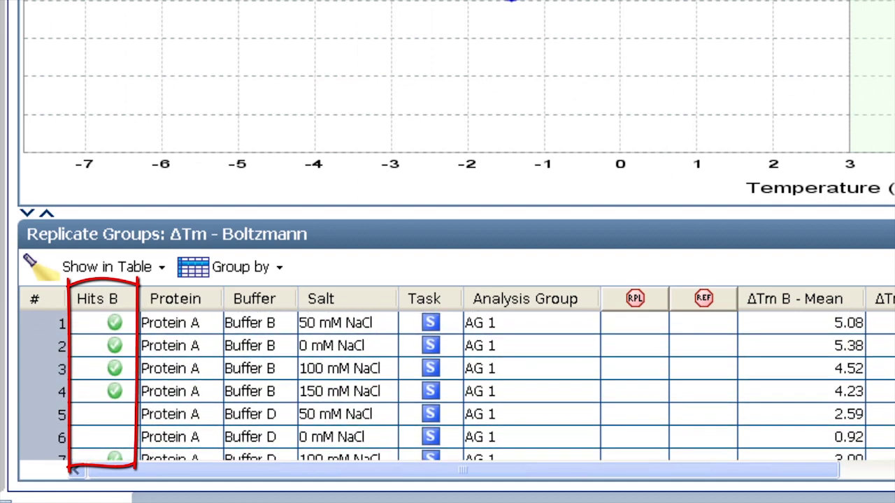
{"action": "scroll", "coordinate": [447, 386], "scroll_direction": "down", "scroll_amount": 2}
{"action": "scroll", "coordinate": [447, 386], "scroll_direction": "up", "scroll_amount": 2}
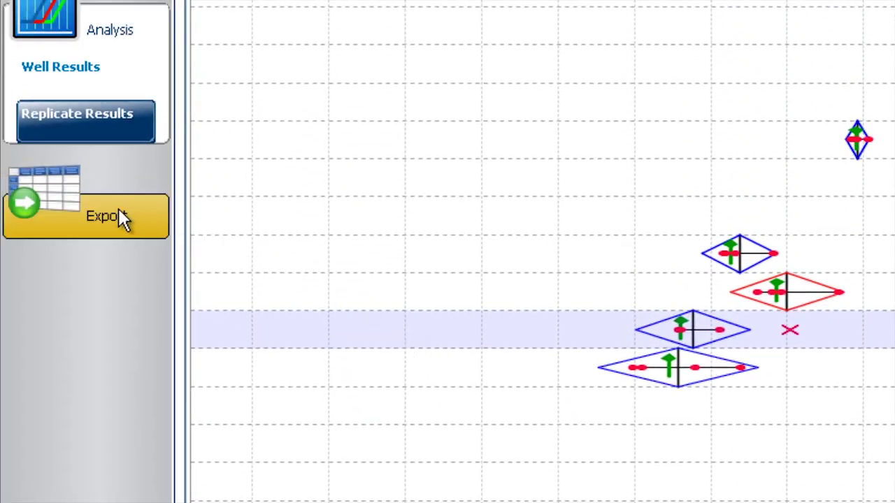
Export raw readings, derivative and Boltzmann fit data as .txt, keeping the Well and Well Position columns.
{"action": "left_click", "coordinate": [119, 213]}
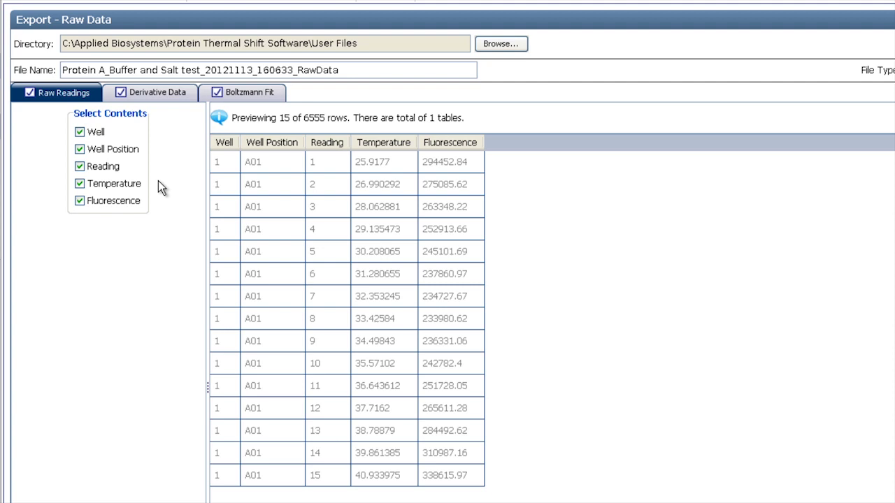
{"action": "left_click", "coordinate": [186, 102]}
{"action": "left_click", "coordinate": [235, 100]}
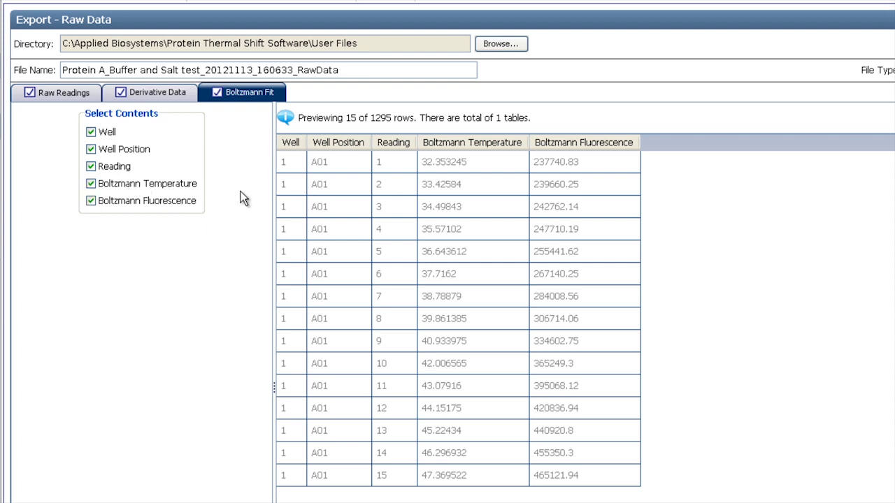
{"action": "left_click", "coordinate": [91, 132]}
{"action": "left_click", "coordinate": [92, 150]}
{"action": "left_click", "coordinate": [91, 132]}
{"action": "left_click", "coordinate": [91, 149]}
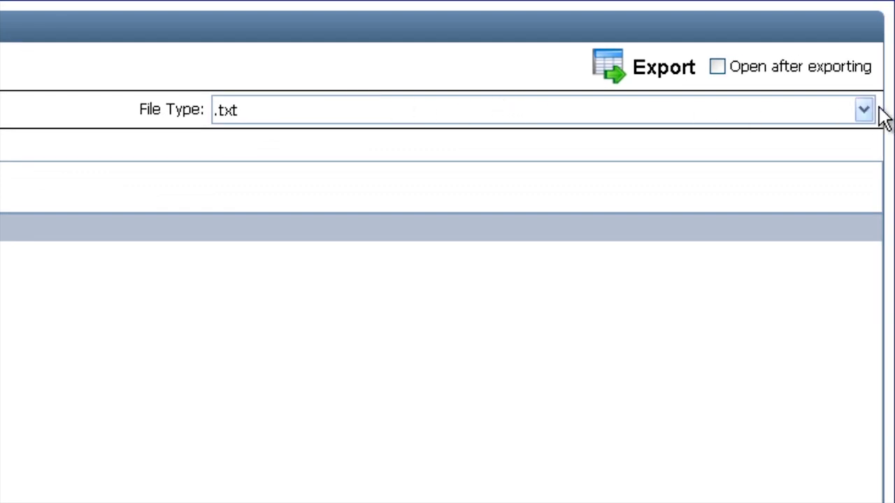
{"action": "left_click", "coordinate": [865, 110]}
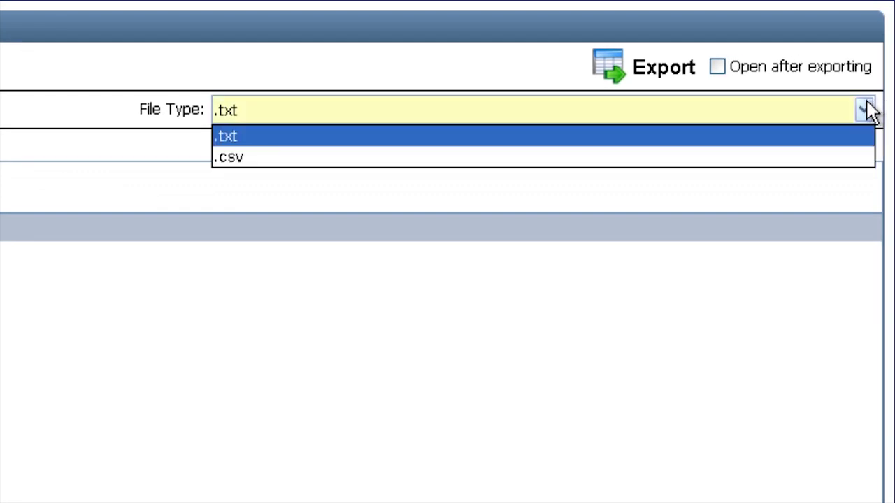
{"action": "left_click", "coordinate": [820, 144]}
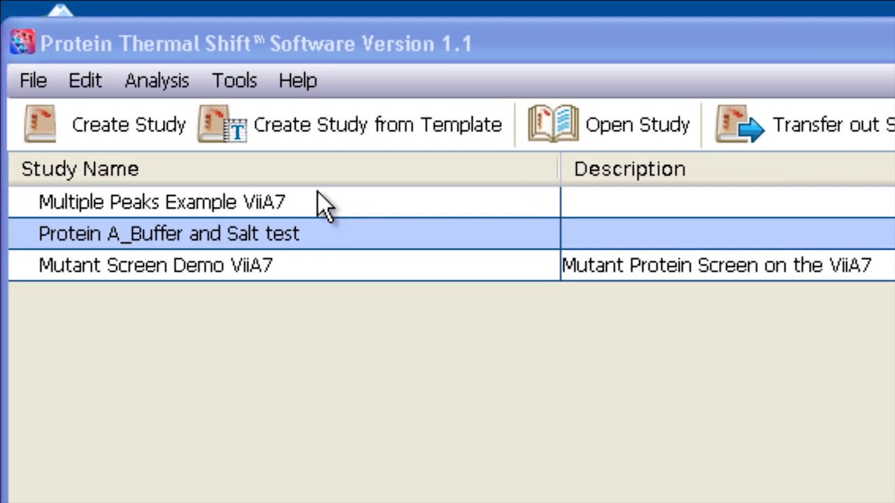
Open Multiple Peaks Example ViiA7 and hide the Boltzmann Tm, unselected wells and analysis region.
{"action": "left_click", "coordinate": [315, 201]}
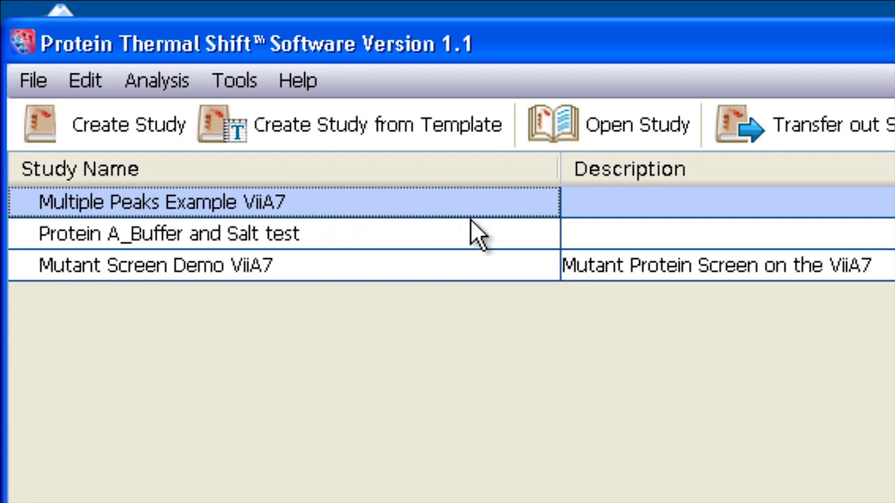
{"action": "left_click", "coordinate": [603, 131]}
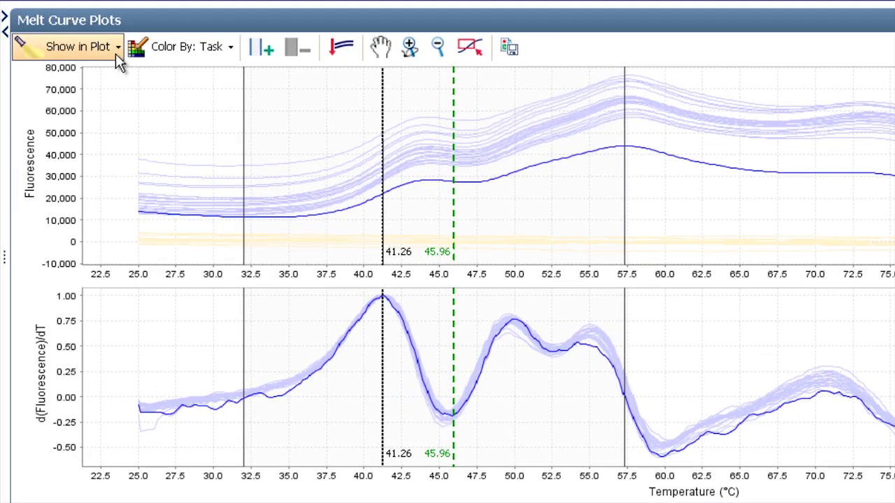
{"action": "left_click", "coordinate": [33, 60]}
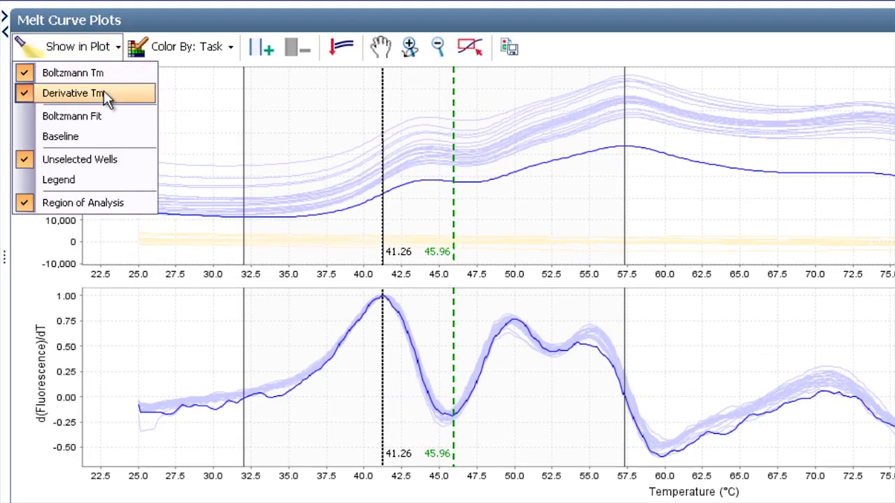
{"action": "left_click", "coordinate": [96, 76]}
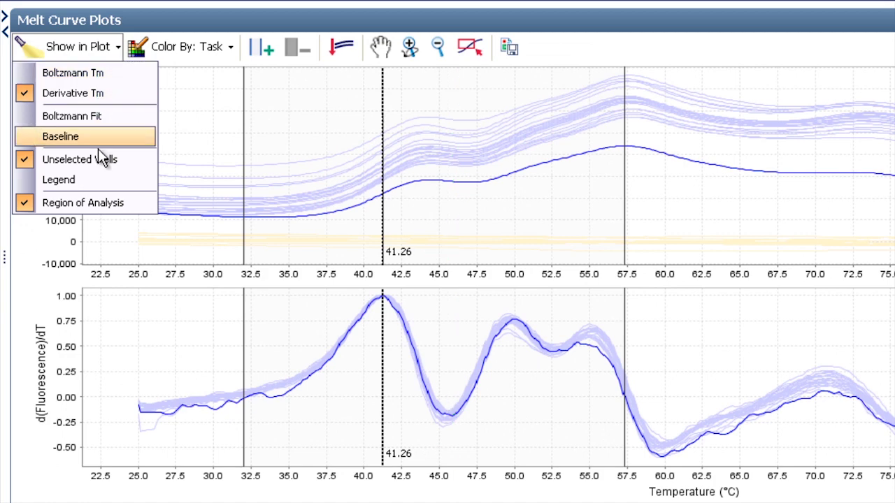
{"action": "left_click", "coordinate": [96, 160]}
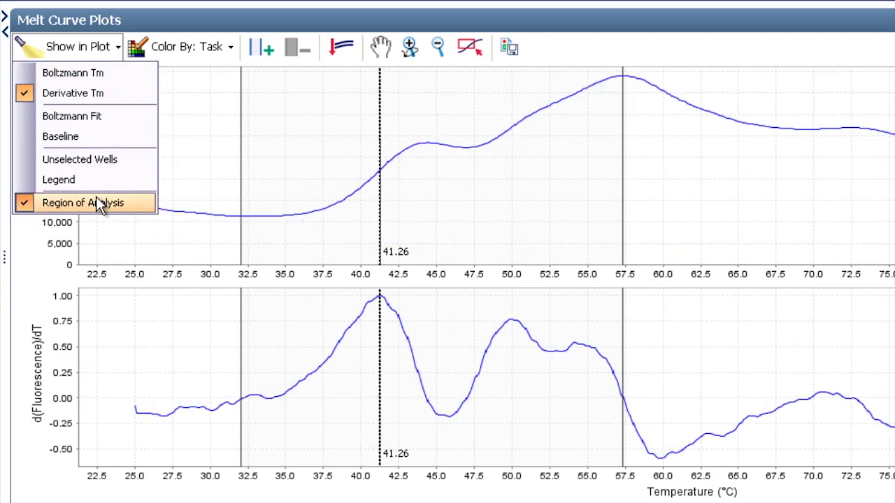
{"action": "left_click", "coordinate": [97, 200]}
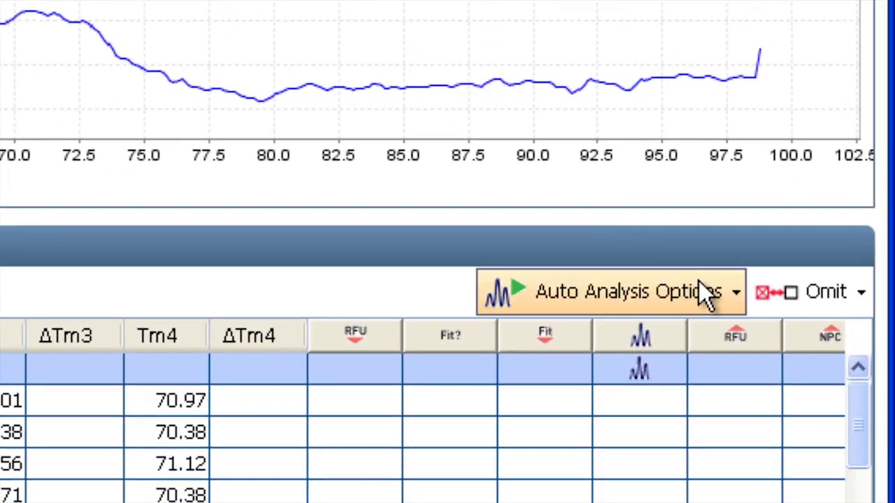
Reanalyze the study with the automatic Tm calling option.
{"action": "left_click", "coordinate": [705, 284]}
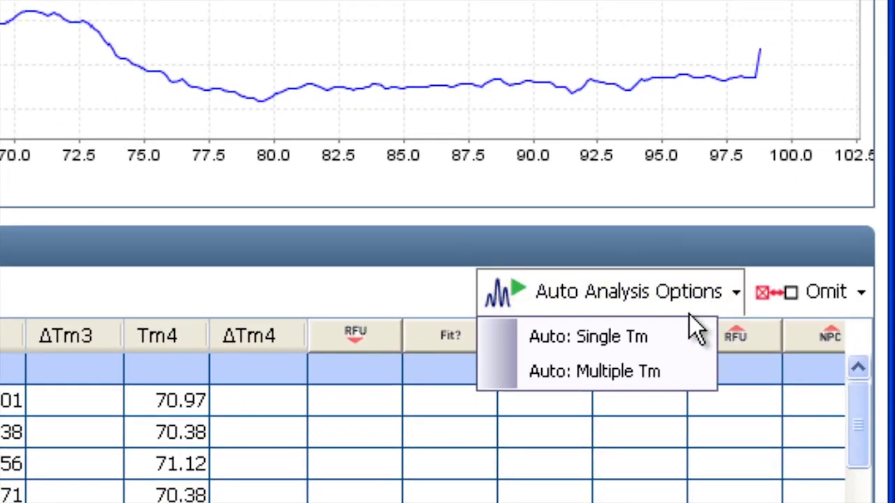
{"action": "left_click", "coordinate": [657, 378]}
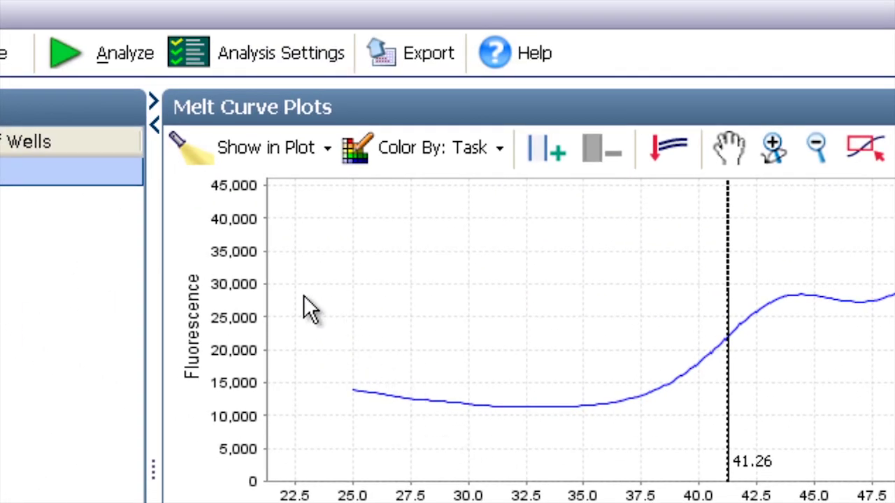
{"action": "left_click", "coordinate": [93, 57]}
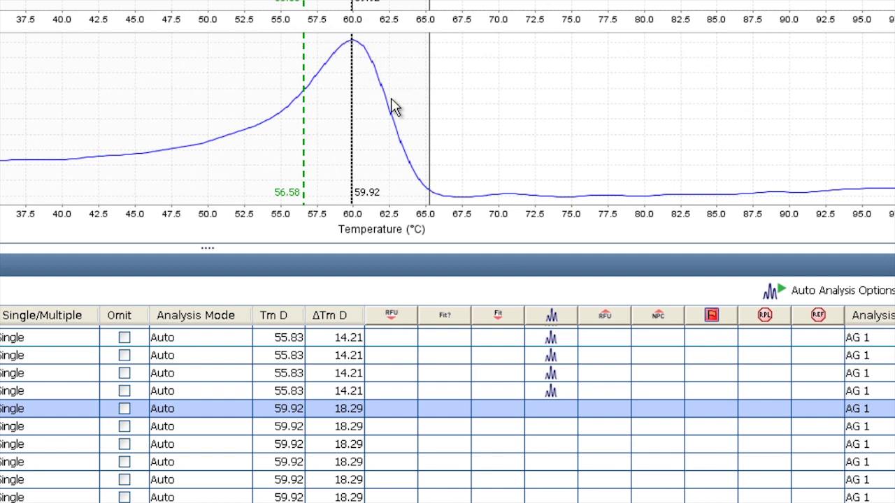
Overlay the curves of the Tm 55.83 and Tm 59.92 wells.
{"action": "left_click", "coordinate": [556, 393]}
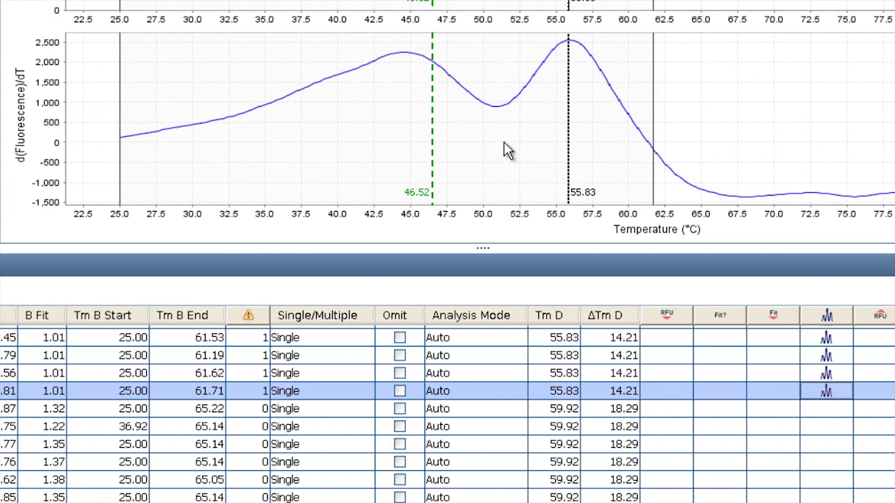
{"action": "left_click", "coordinate": [679, 407]}
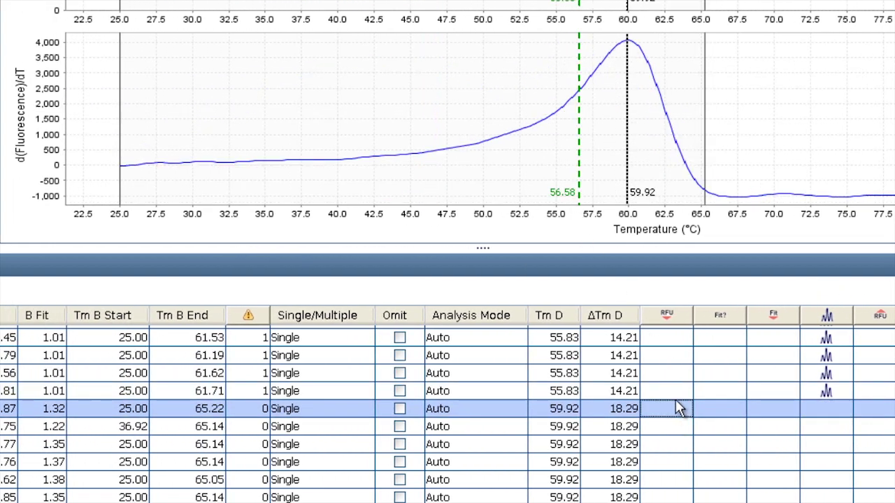
{"action": "left_click", "coordinate": [673, 392], "text": "ctrl"}
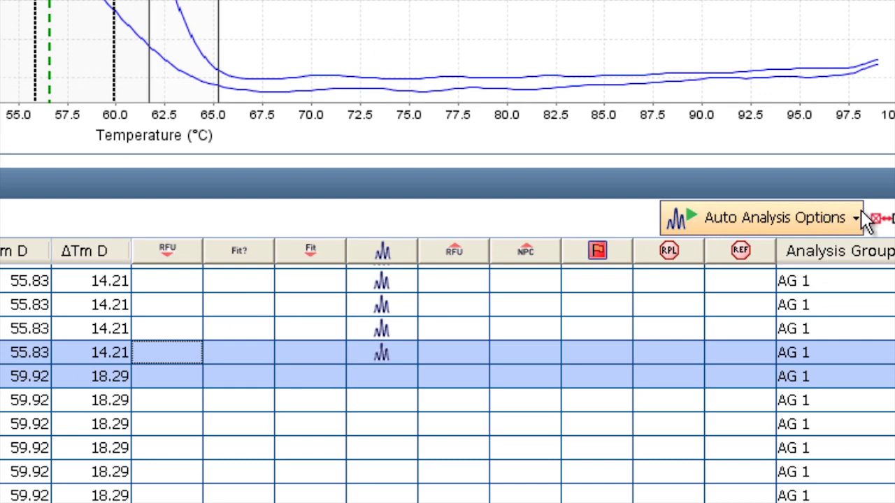
Set both wells to Auto: Single Tm, show Boltzmann Fit curves and hide Derivative Tm markers.
{"action": "left_click", "coordinate": [857, 217]}
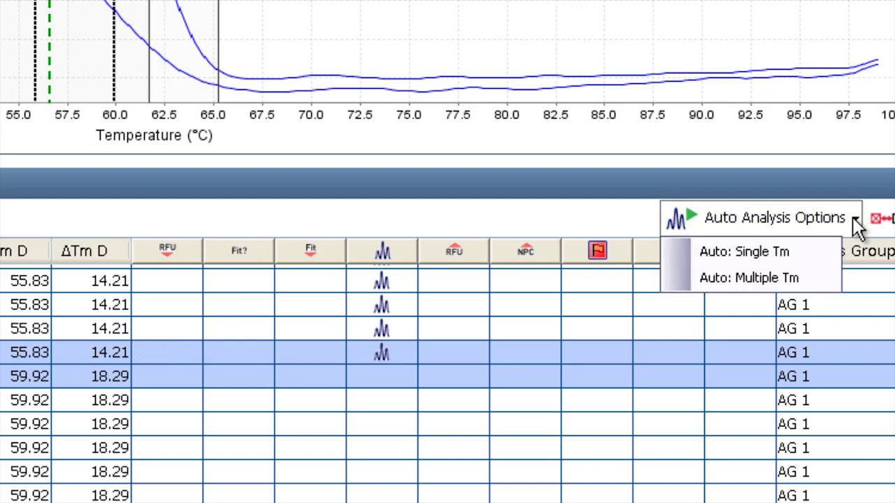
{"action": "left_click", "coordinate": [804, 257]}
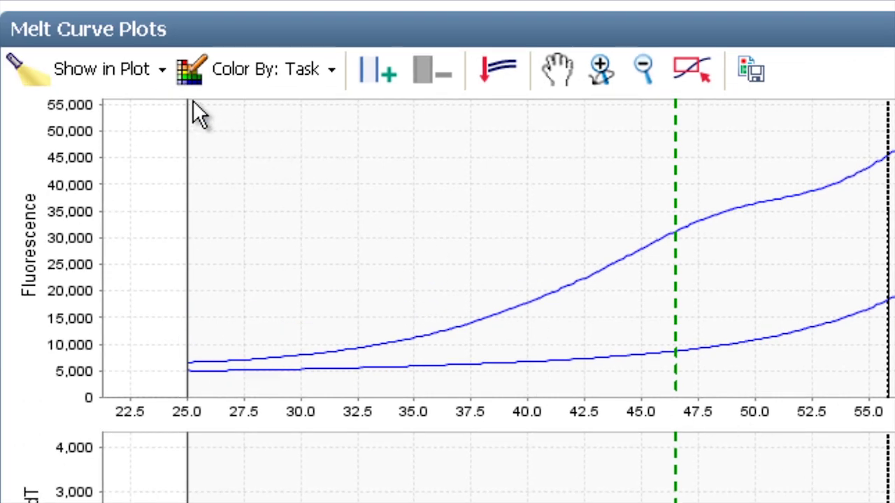
{"action": "left_click", "coordinate": [164, 70]}
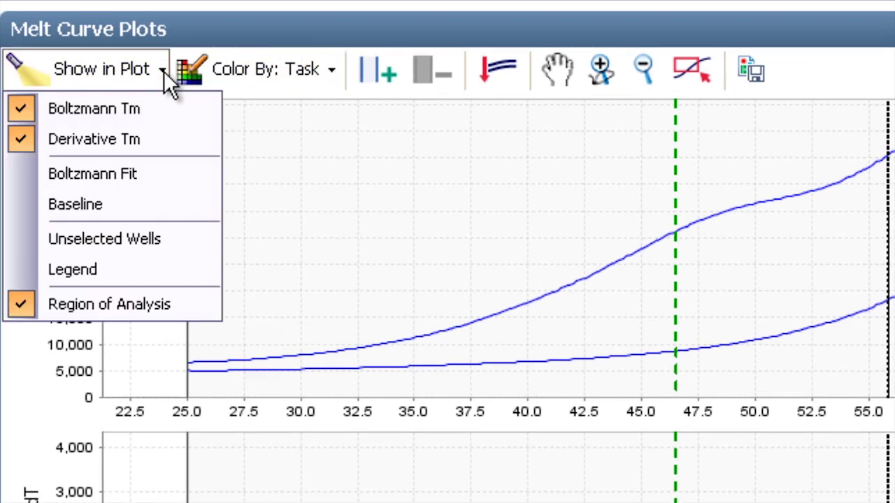
{"action": "left_click", "coordinate": [142, 174]}
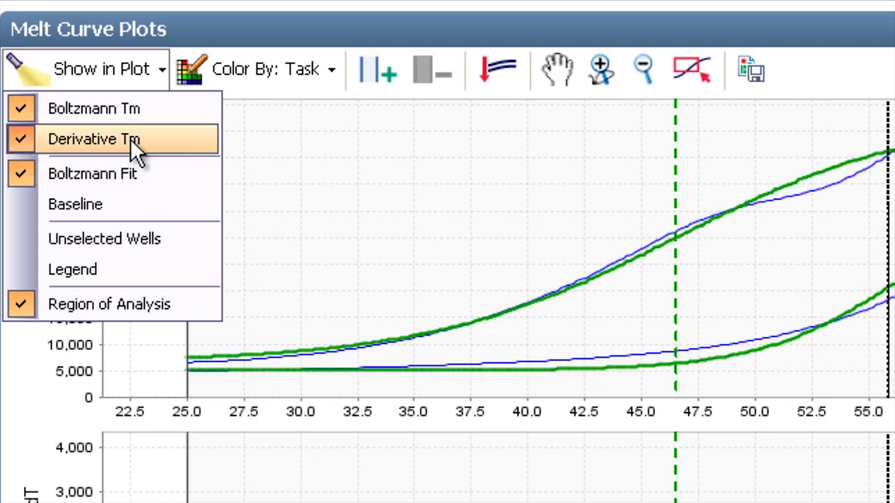
{"action": "left_click", "coordinate": [130, 141]}
{"action": "left_click", "coordinate": [369, 214]}
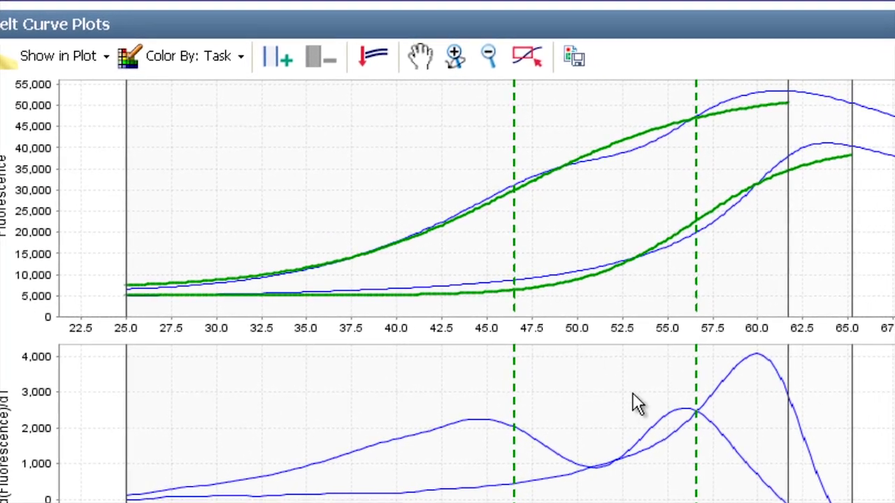